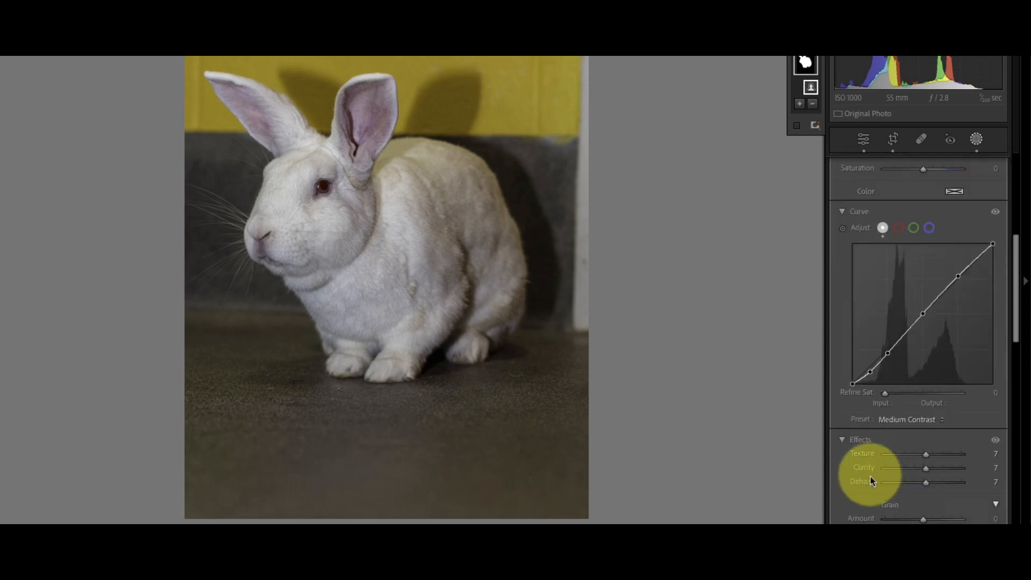
On the rabbit's subject mask, set Highlights to -19 and raise Exposure to 0.70
scroll(869, 476, down, 3)
scroll(870, 476, up, 4)
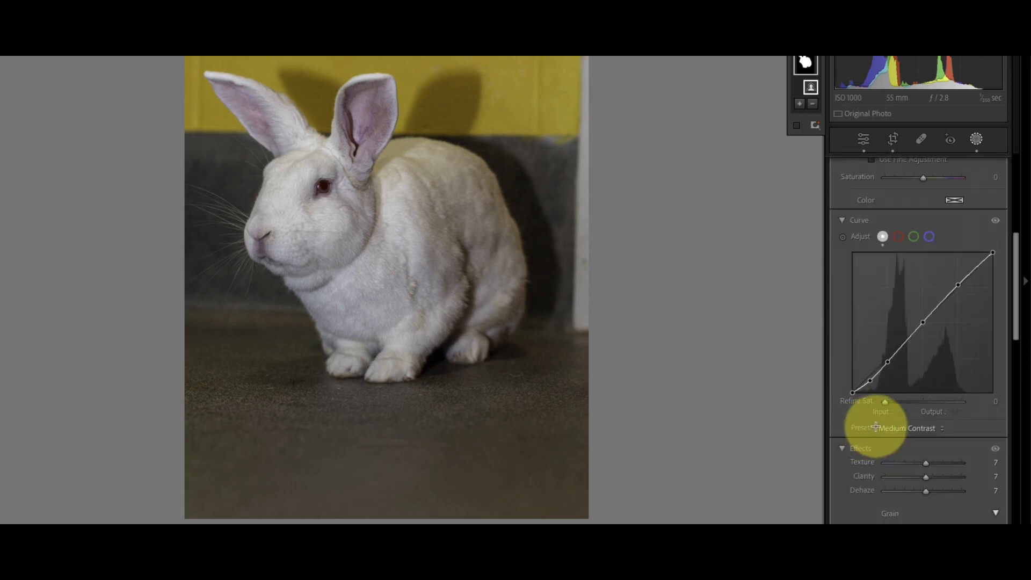
scroll(954, 404, up, 1)
scroll(954, 404, up, 10)
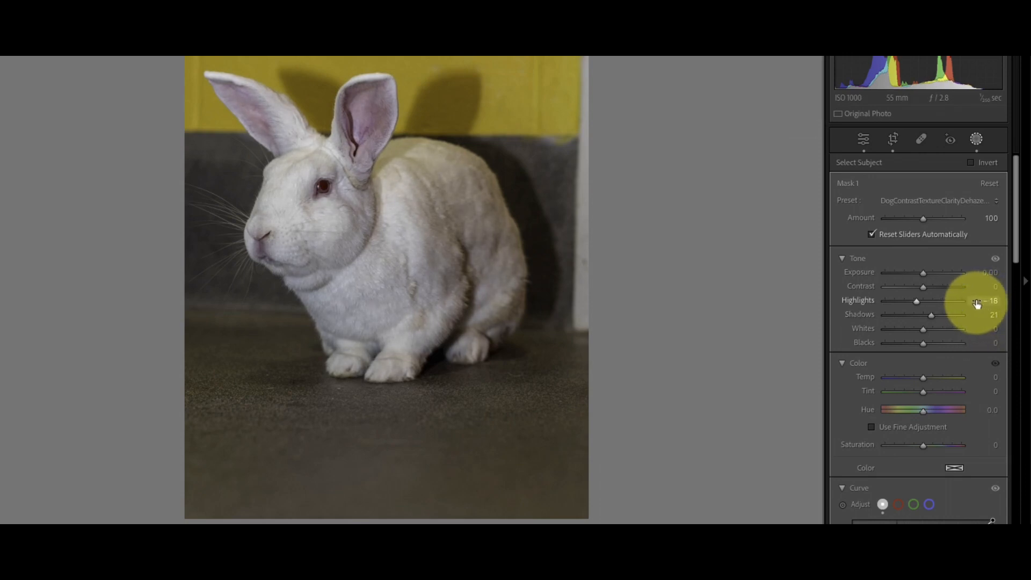
drag(976, 303, 973, 303)
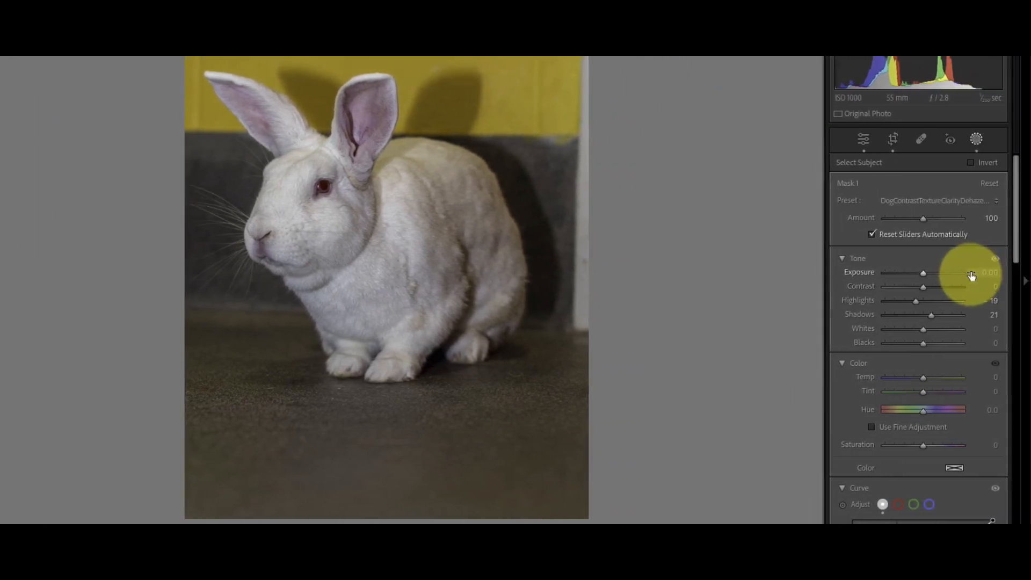
drag(973, 274, 978, 275)
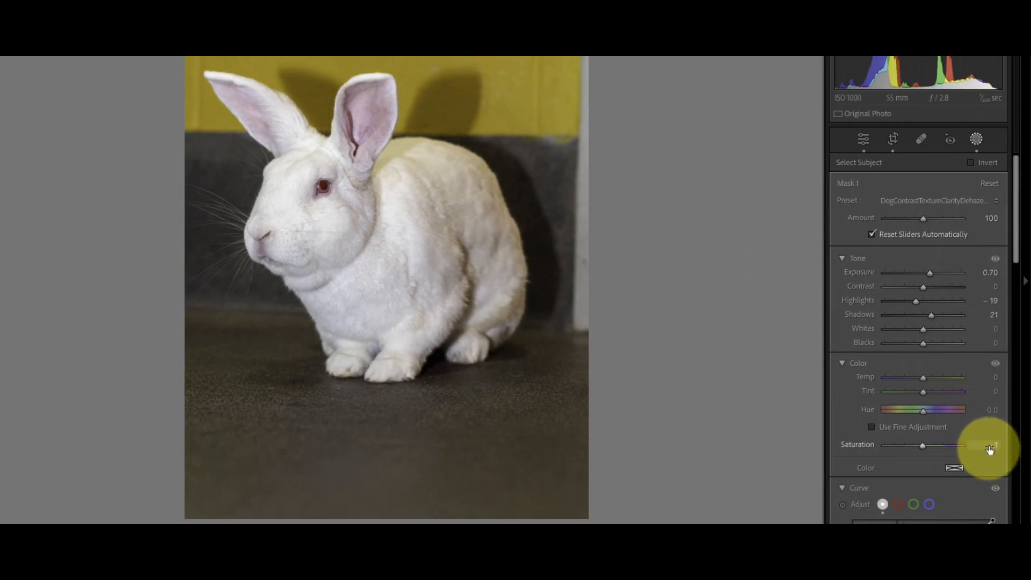
Lower the subject mask's Saturation slightly, fine-tune its Exposure, and compare the Tone adjustments with the unadjusted version
drag(989, 448, 983, 449)
drag(981, 273, 978, 272)
click(995, 260)
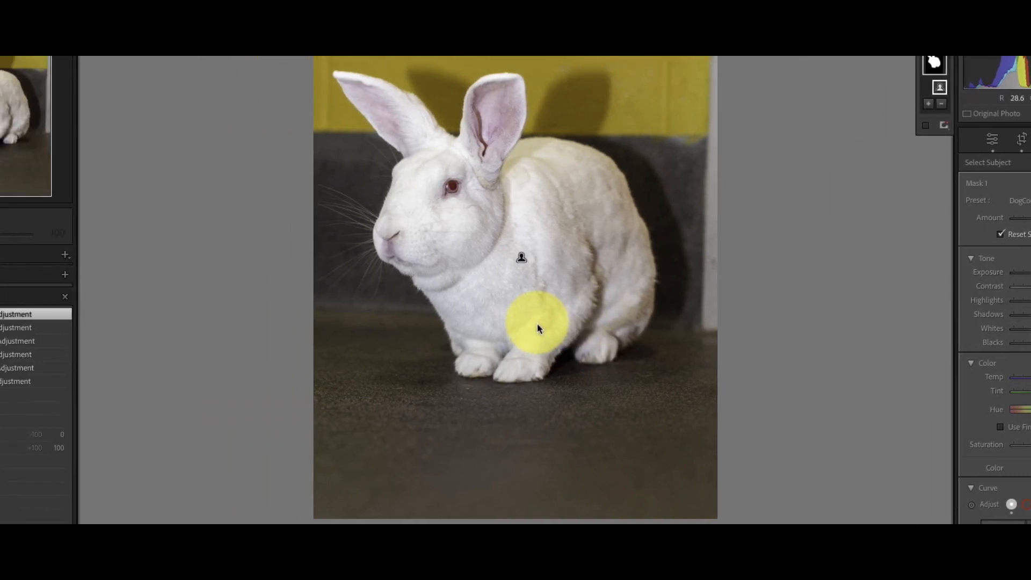
Inspect the rabbit's face close up outside masking, and return to the subject mask to refine its Exposure
click(984, 146)
click(497, 272)
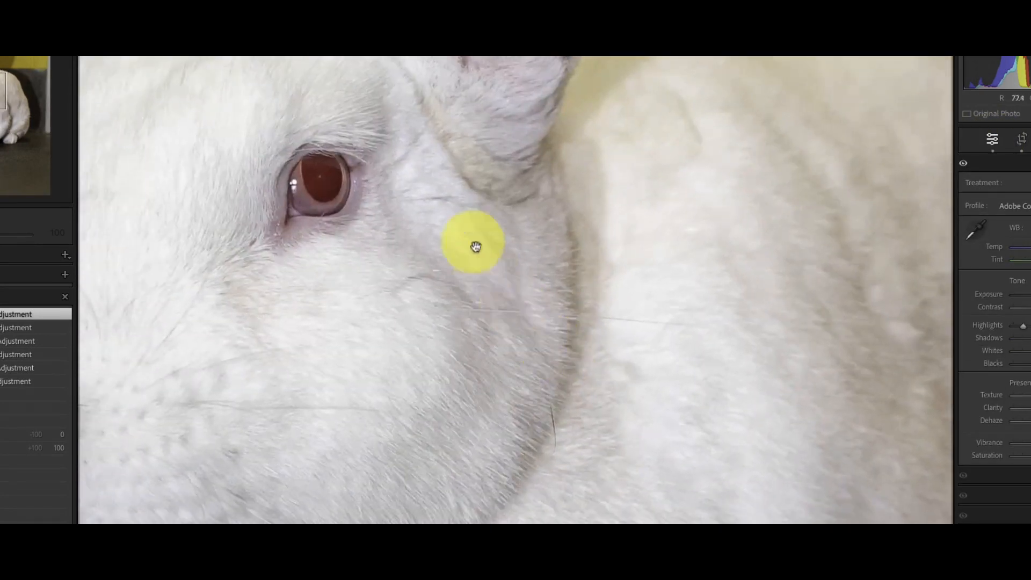
drag(483, 260, 729, 324)
click(728, 324)
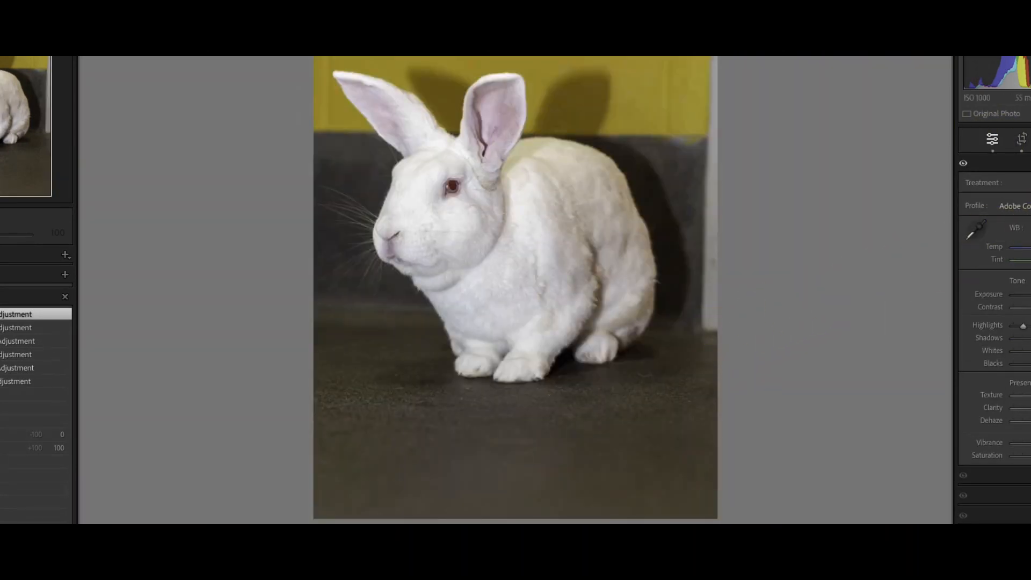
key(shift+w)
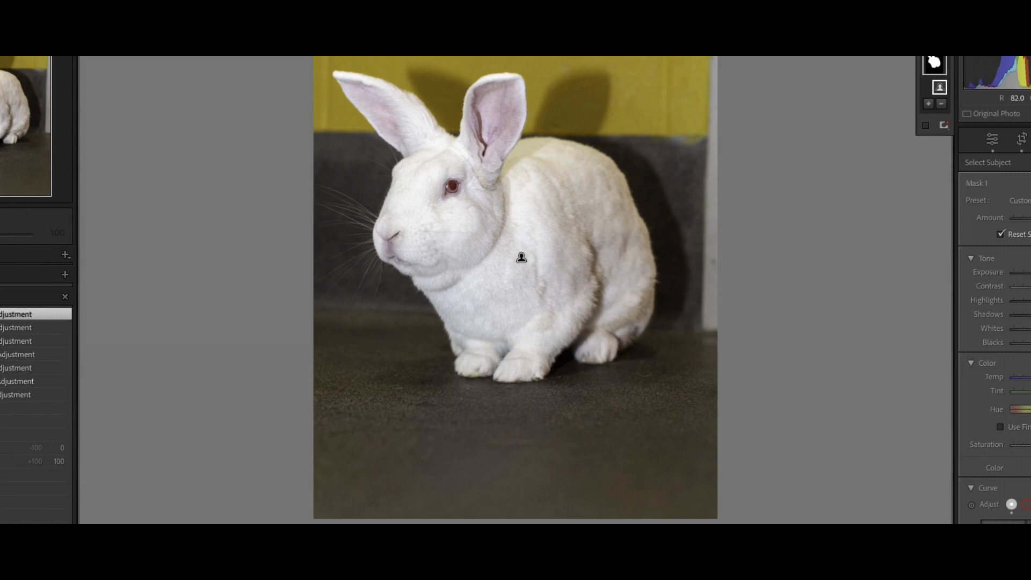
click(1028, 344)
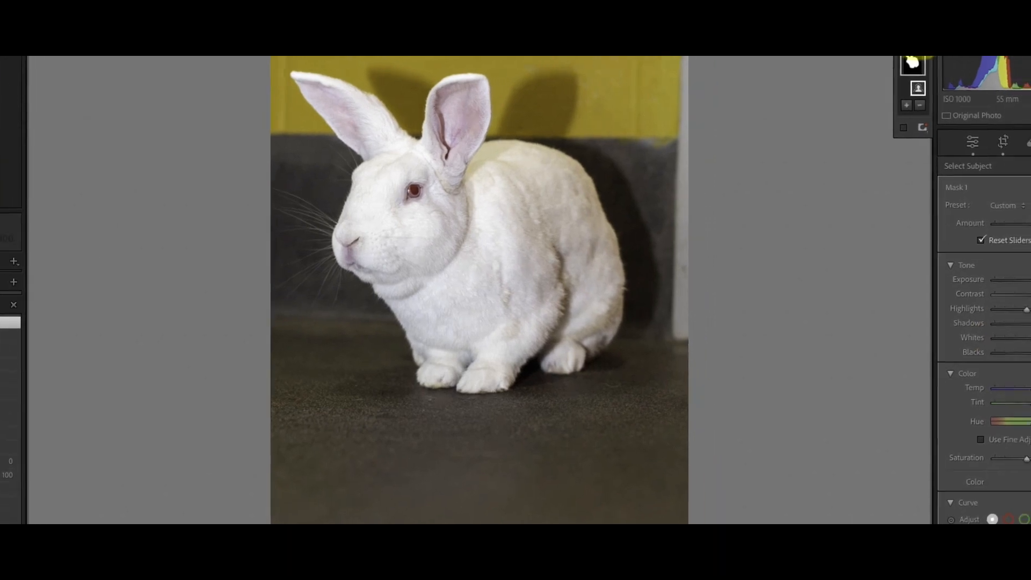
Add an object mask over the rabbit's eye with Exposure 0.04 and Saturation 6
click(945, 58)
click(955, 134)
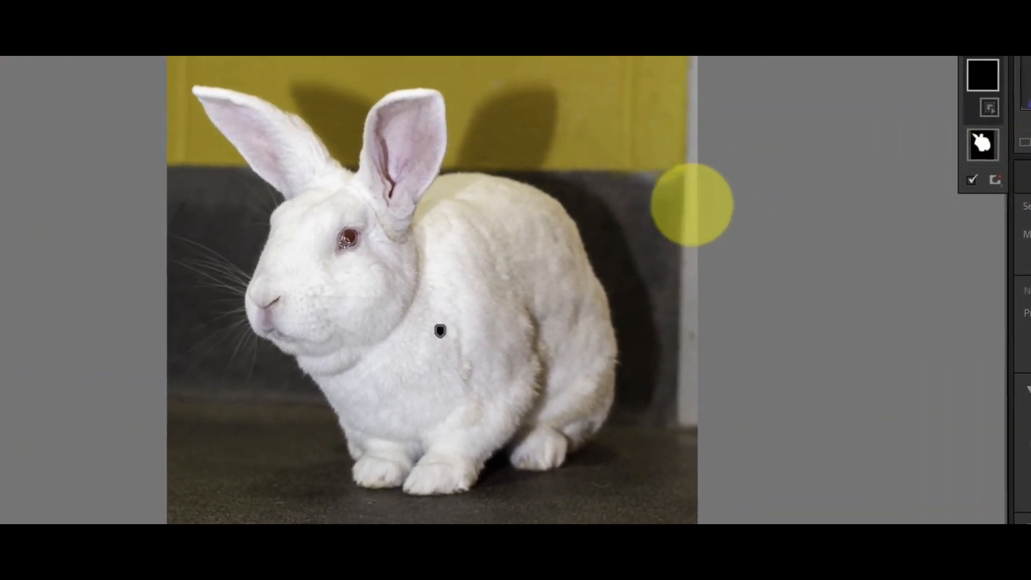
click(104, 227)
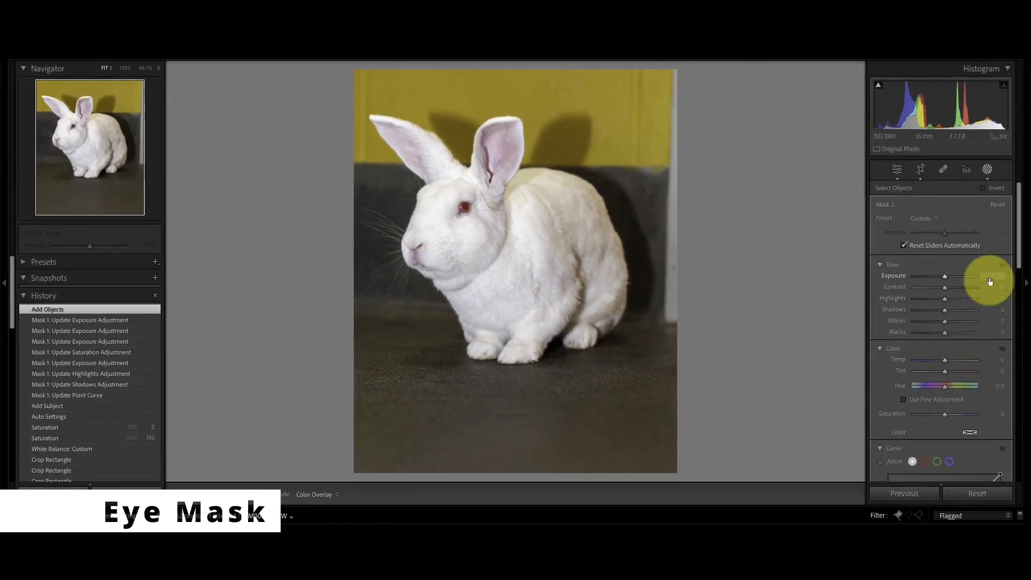
drag(990, 280, 992, 277)
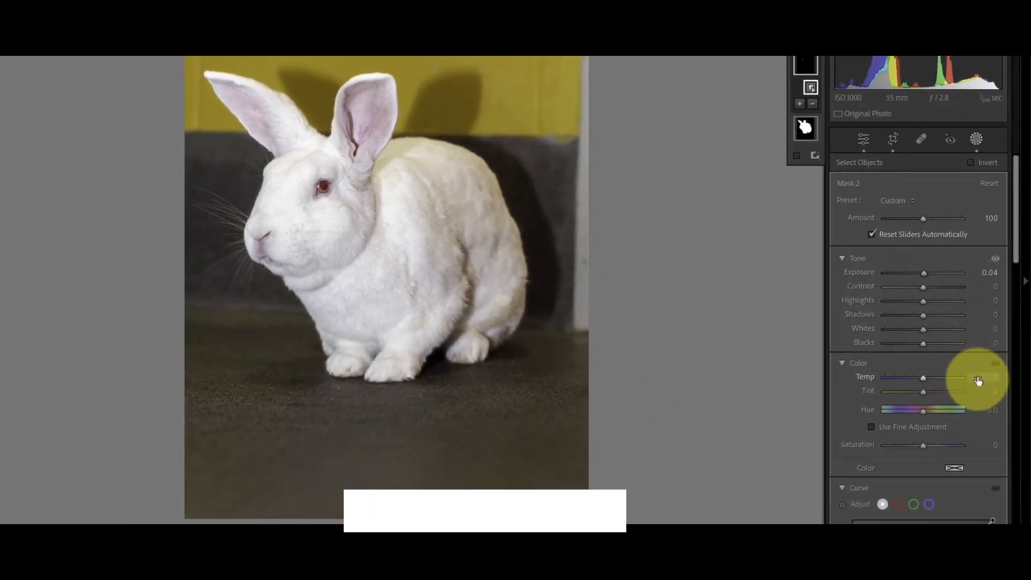
drag(986, 445, 989, 445)
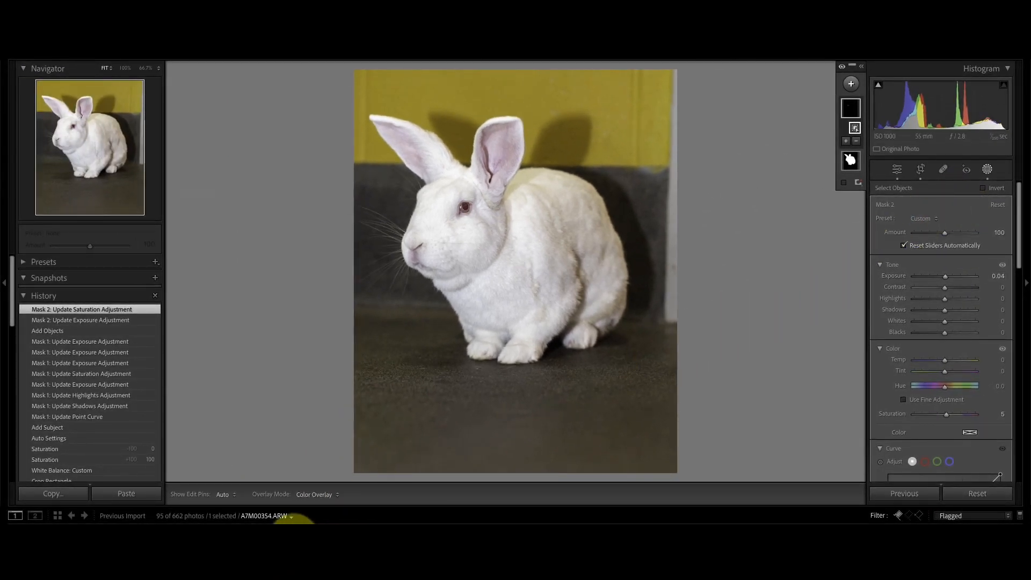
Open the rabbit photo for editing in Adobe Photoshop (Beta) and close the other document, A7M00335-Edit.tif
right_click(295, 218)
mouse_move(322, 302)
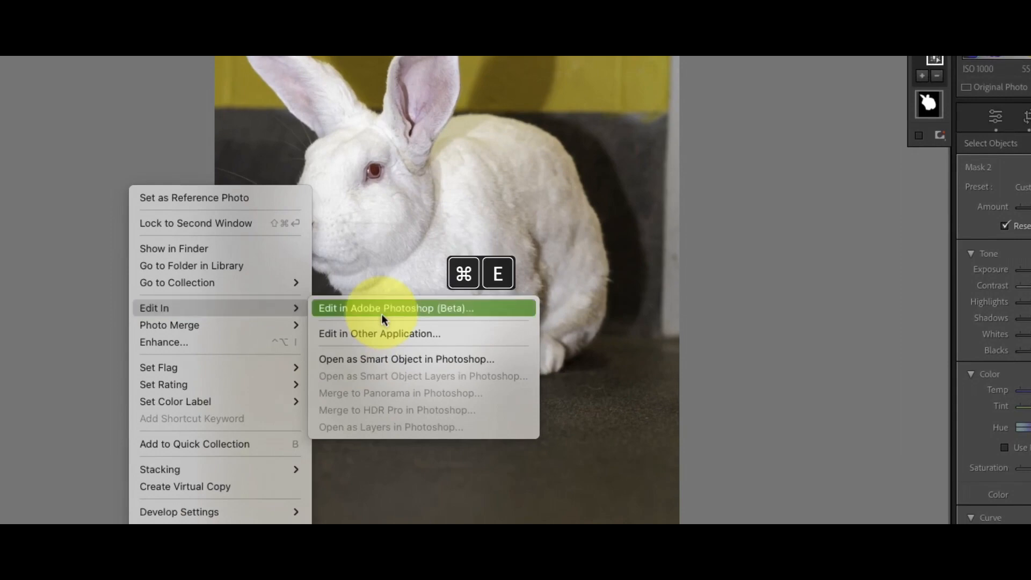
click(381, 314)
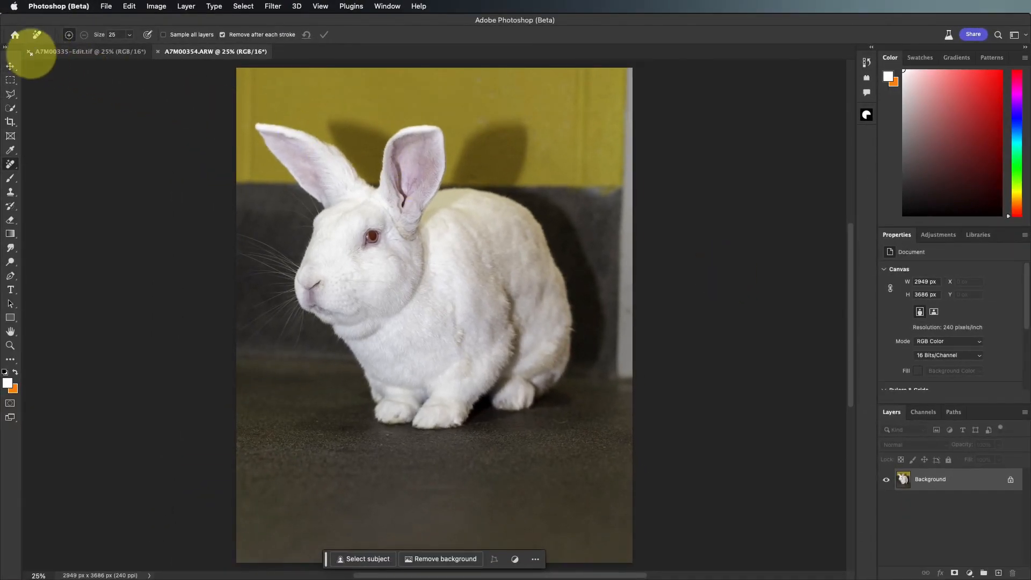
click(30, 53)
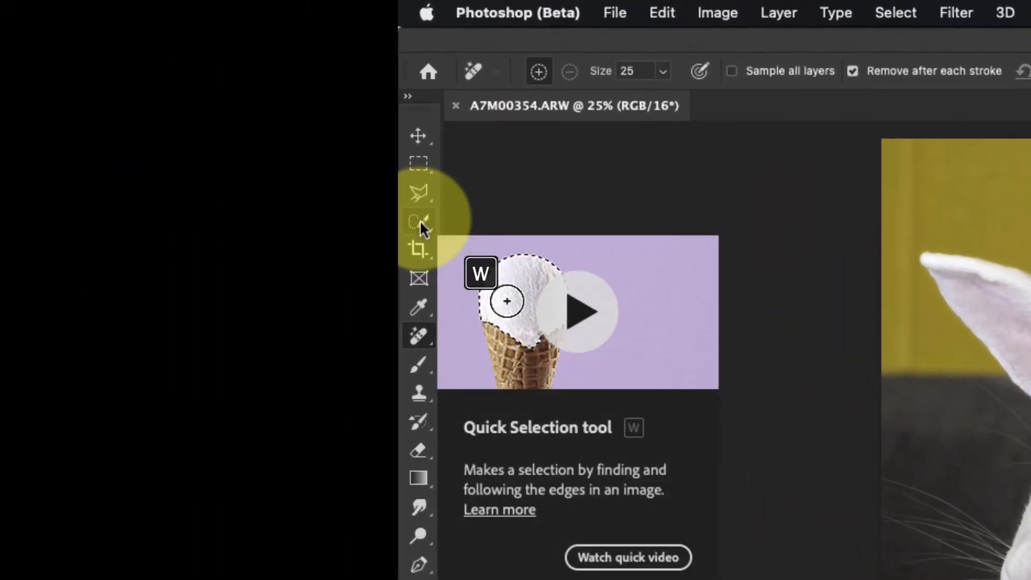
Select the rabbit with the Quick Selection tool's Select Subject, using Cloud (Detailed results) processing
click(420, 222)
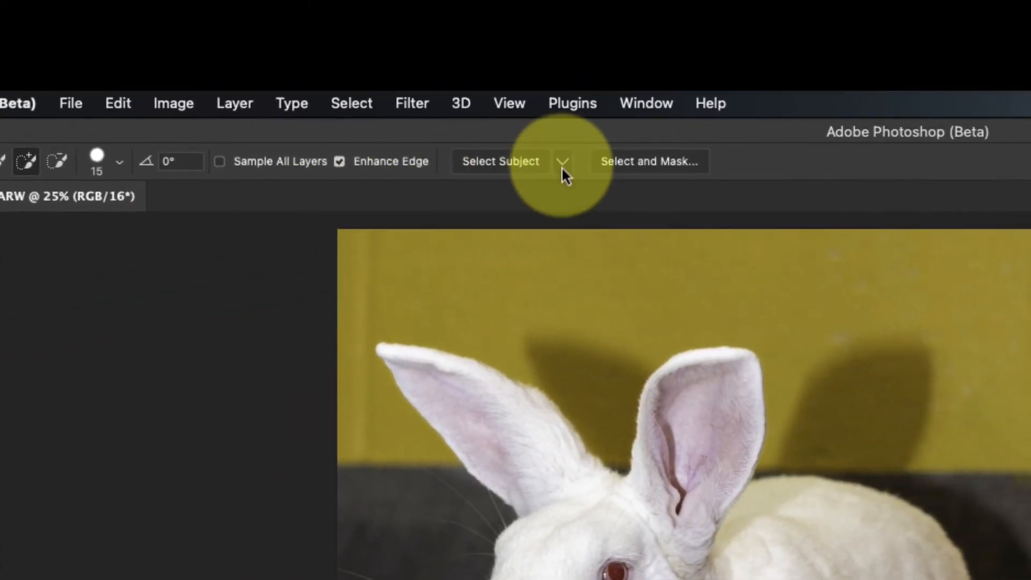
click(562, 161)
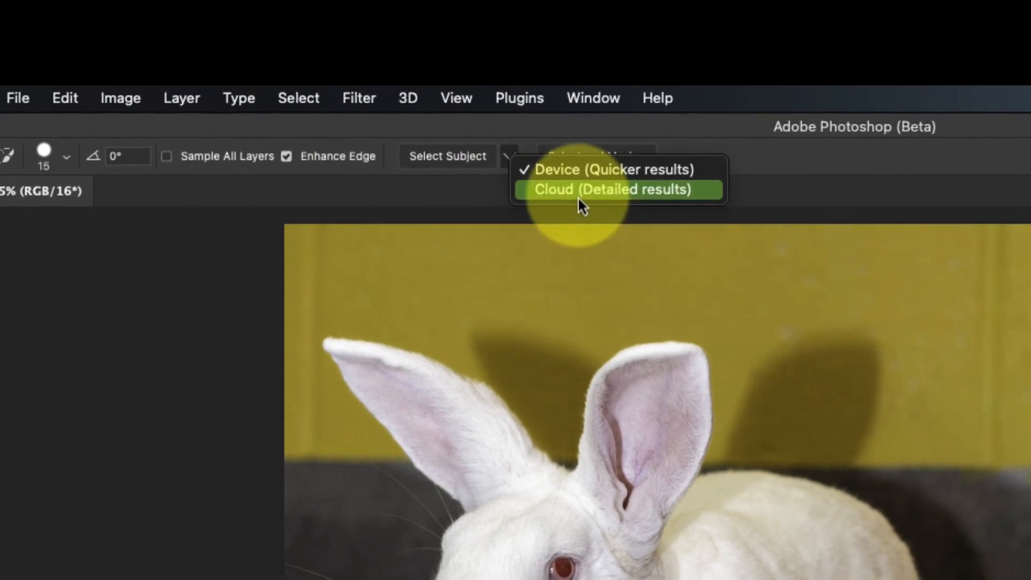
click(578, 197)
click(456, 165)
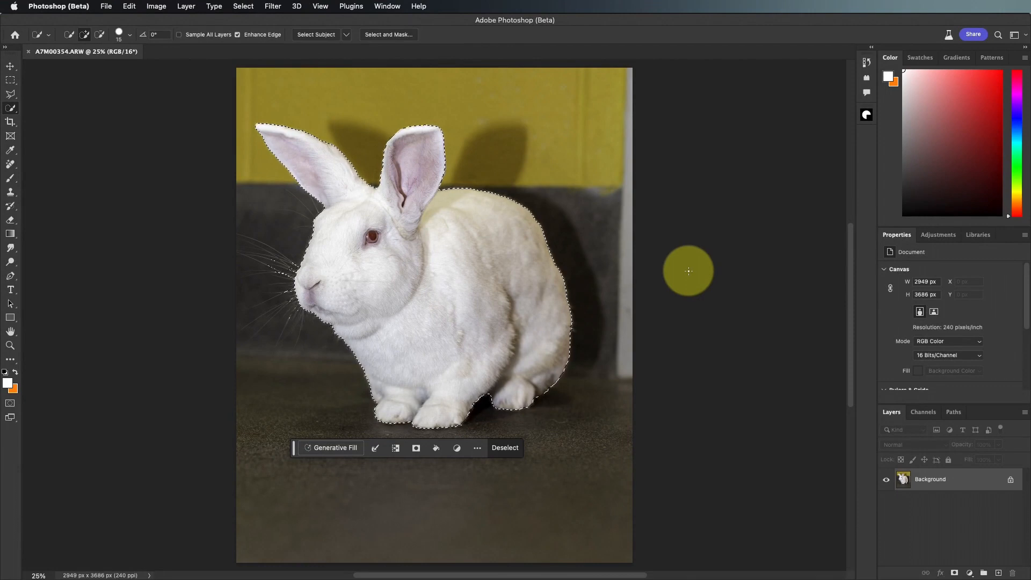
Copy the selected rabbit onto a new layer, hide that layer, and make the Background layer active
key(super+c)
key(super+v)
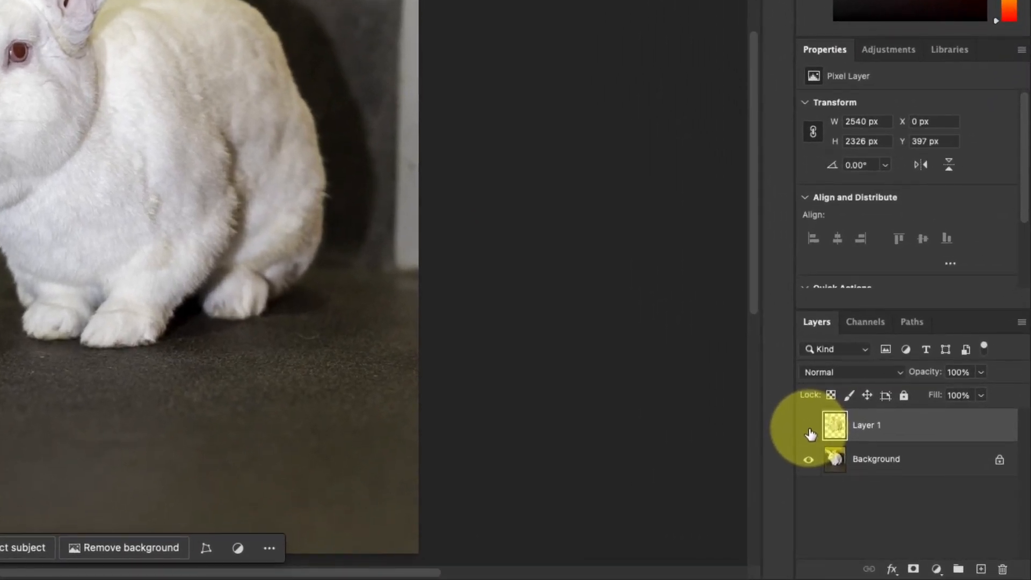
click(857, 460)
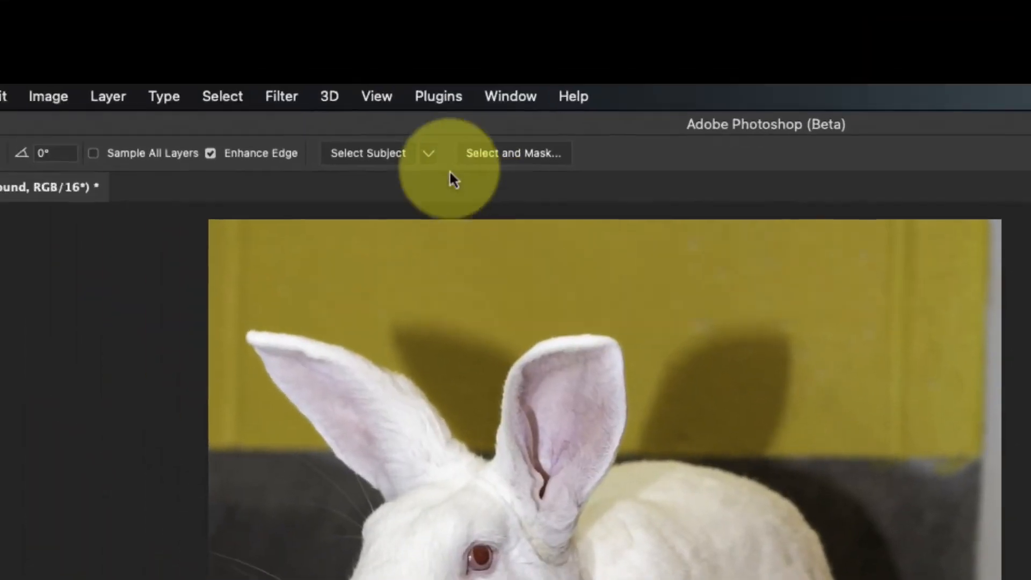
Generate an "On a log" background around the rabbit with Generative Fill, using an inverted Cloud (Detailed results) subject selection
click(468, 189)
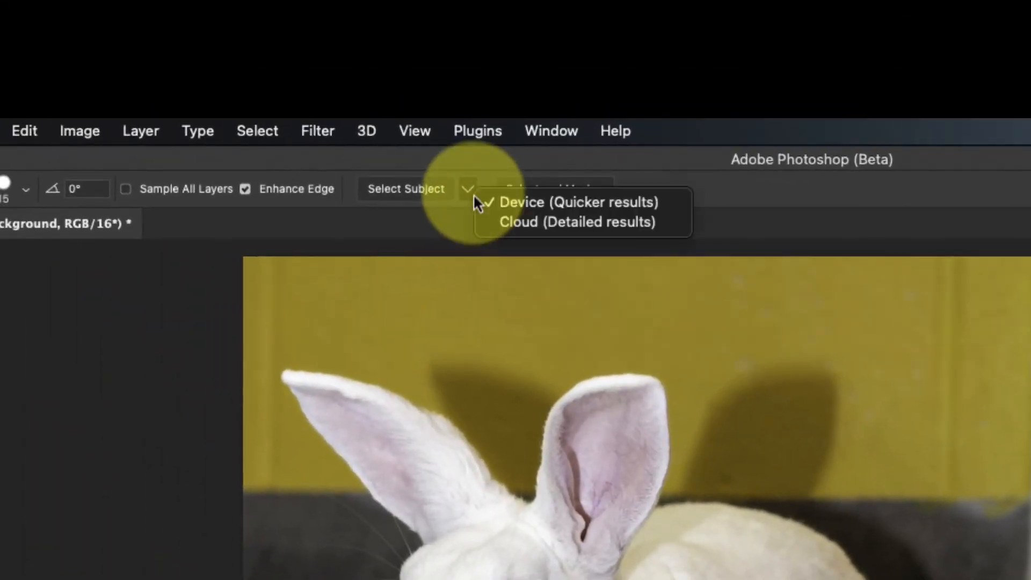
click(515, 220)
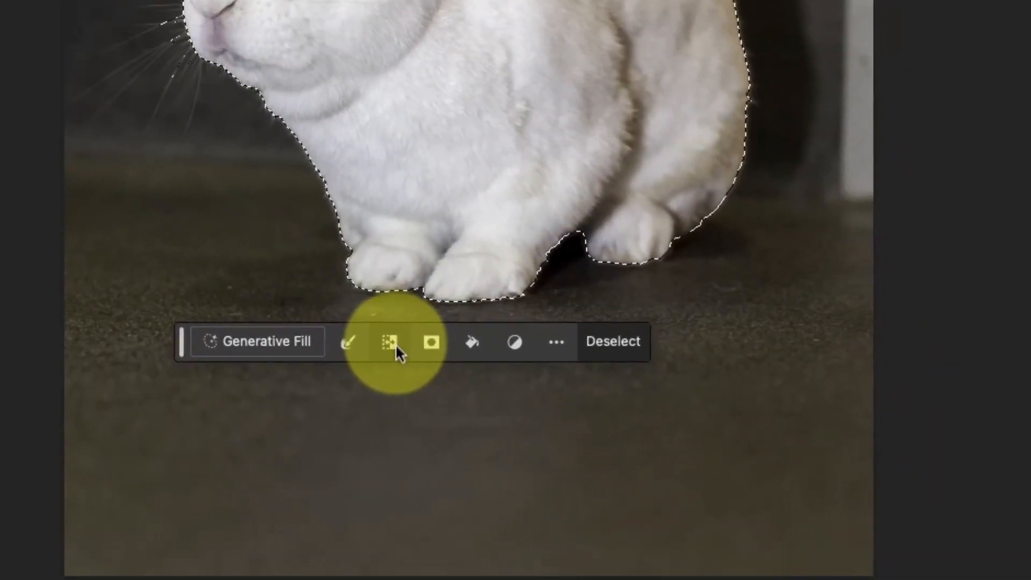
click(398, 379)
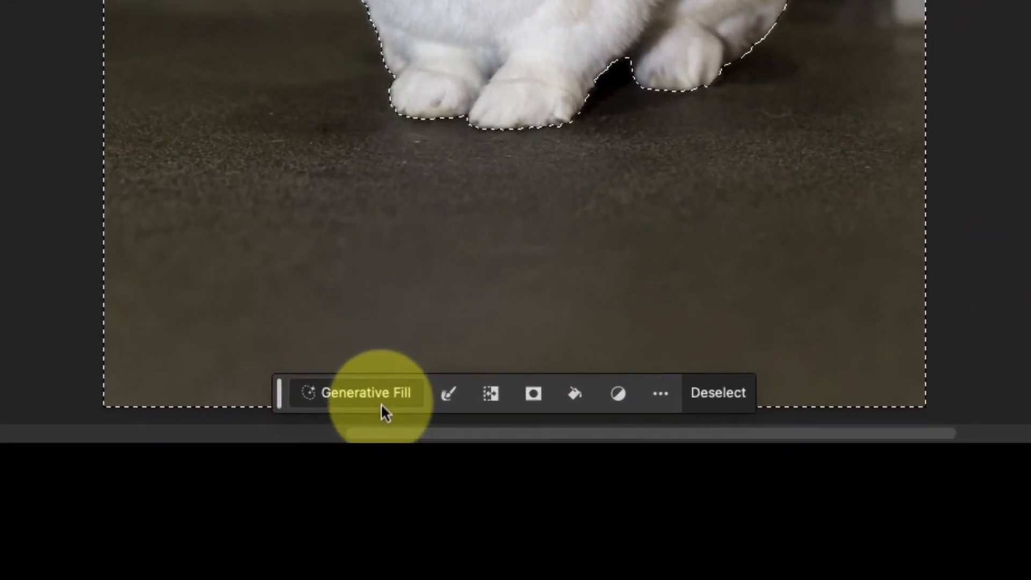
click(381, 403)
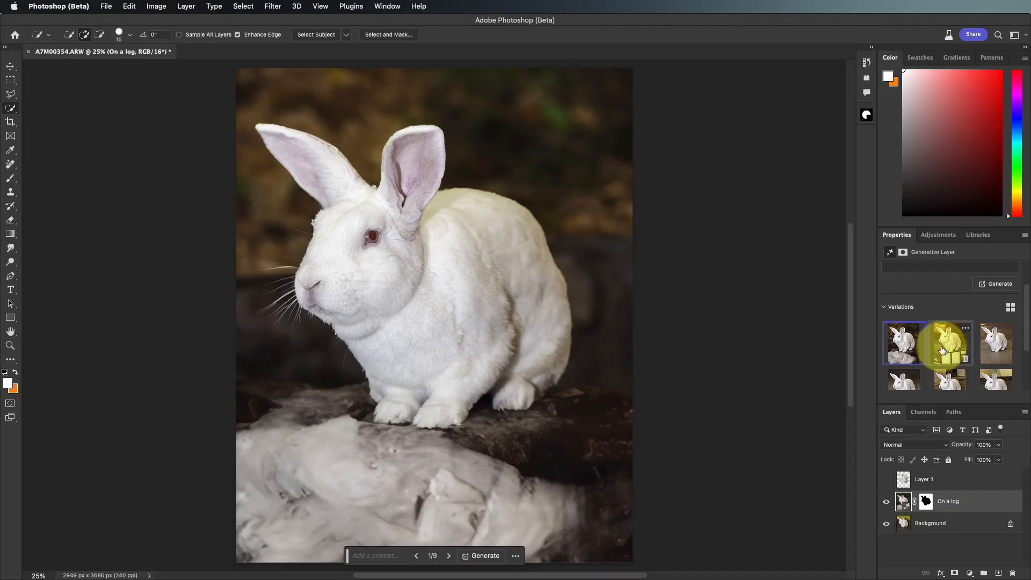
Preview the generated background variations, generate another set, and preview the new ones up to the third variation
click(941, 350)
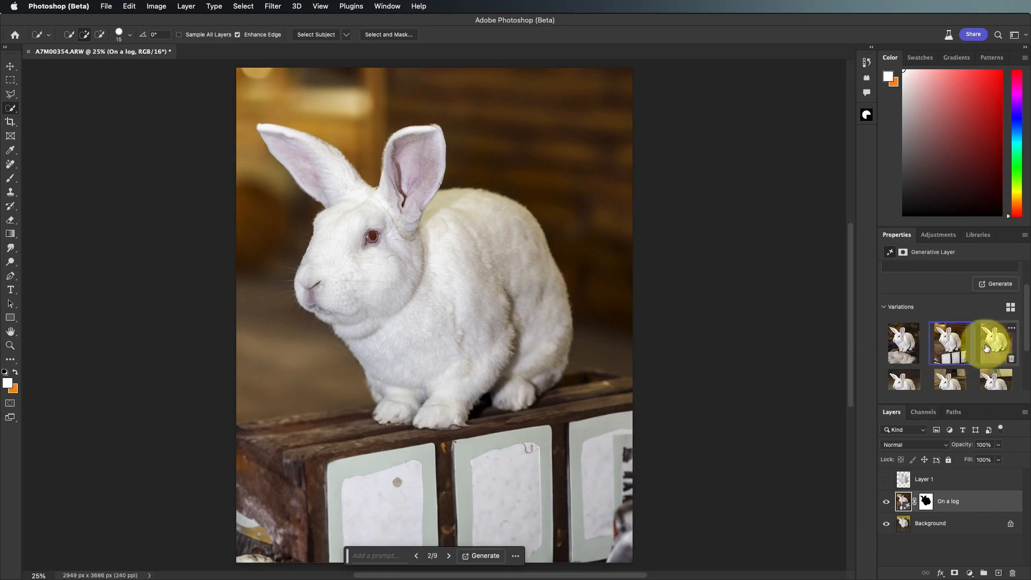
click(986, 348)
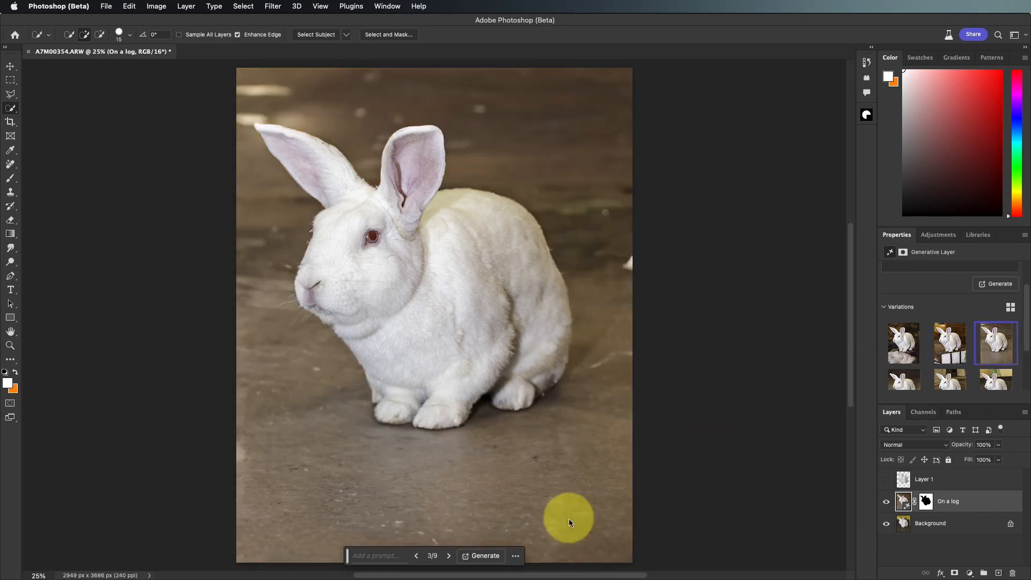
click(474, 554)
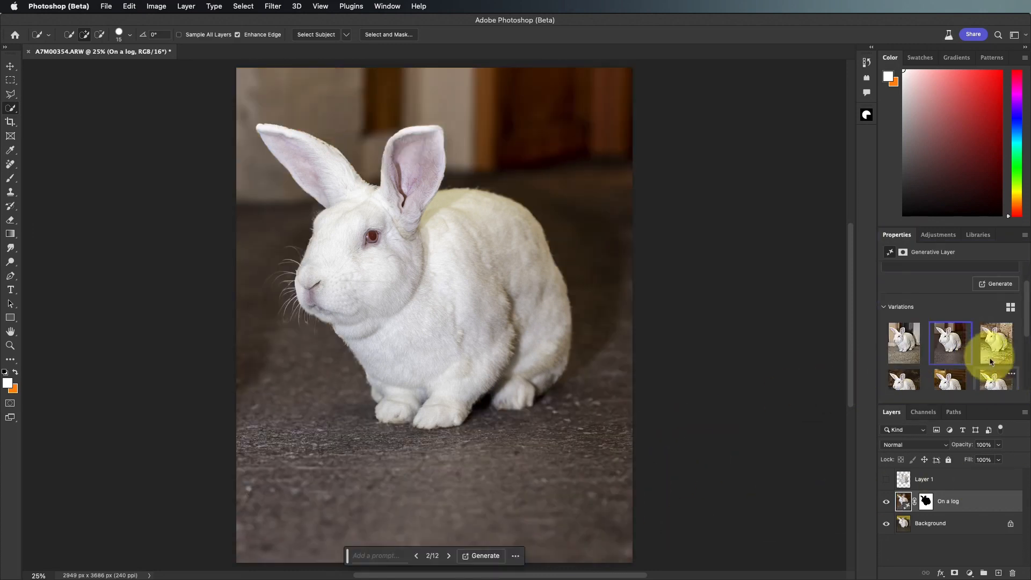
click(992, 362)
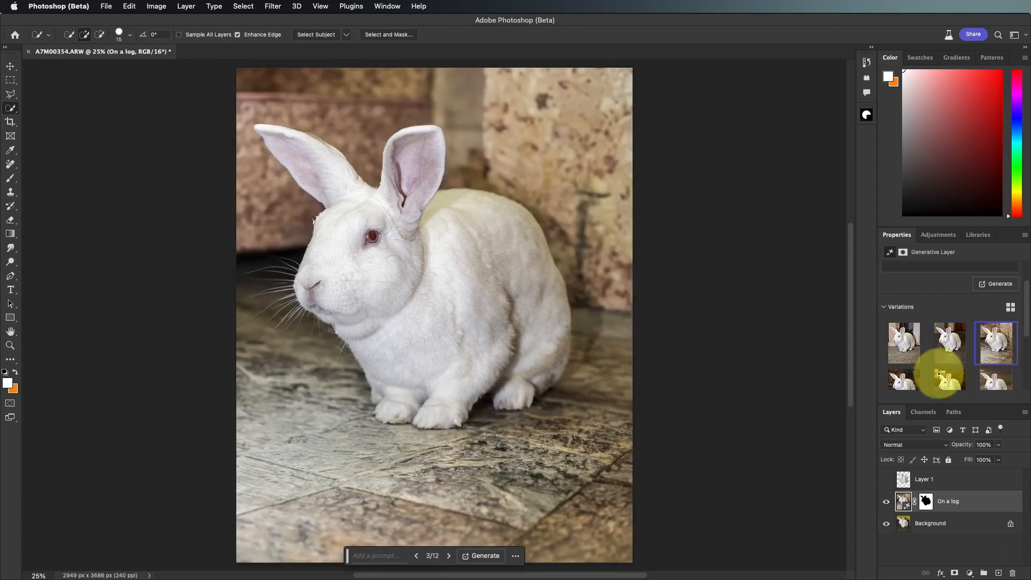
Generate new background variations for the generative layer from the prompt "On a stone"
click(393, 554)
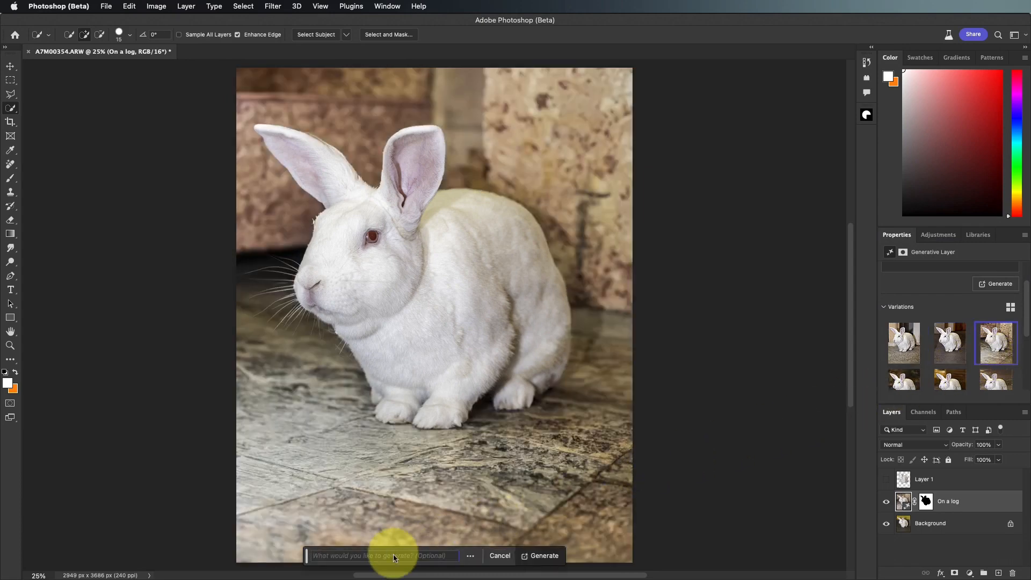
text(On a s)
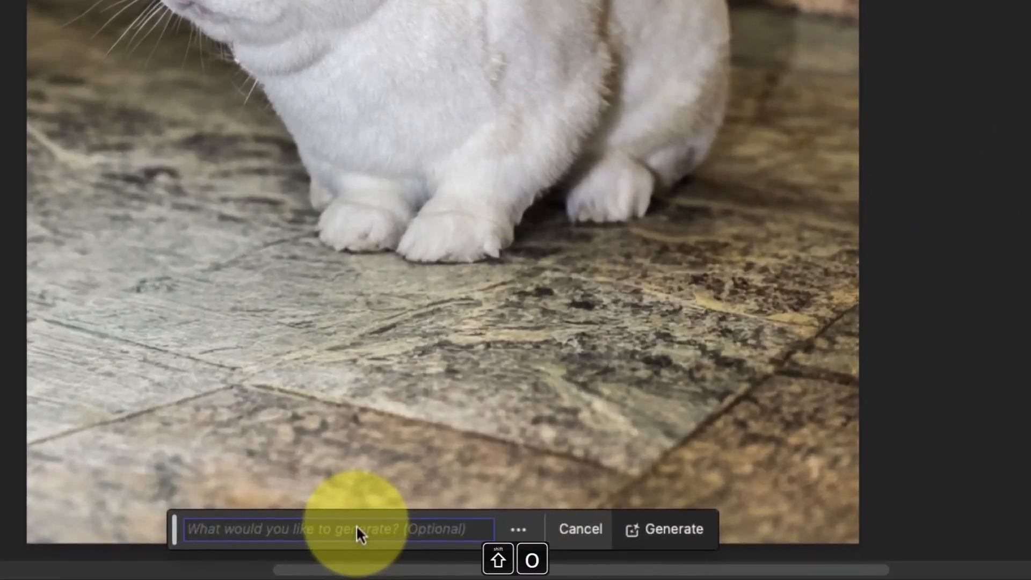
text(tone)
click(651, 529)
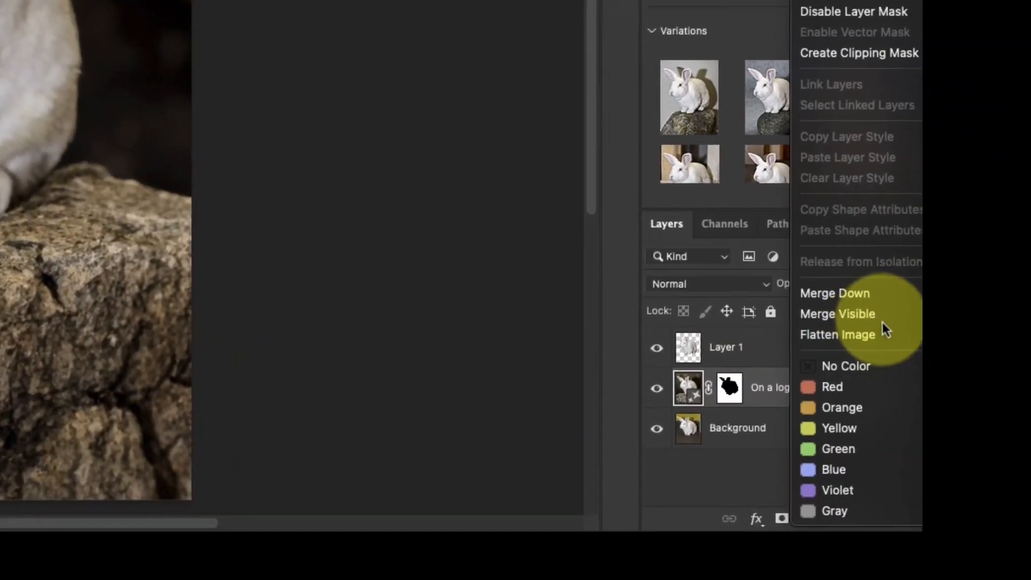
Flatten the image and use the Remove tool to clean the fringe along the lower edge of the rabbit's left-hand ear
click(902, 336)
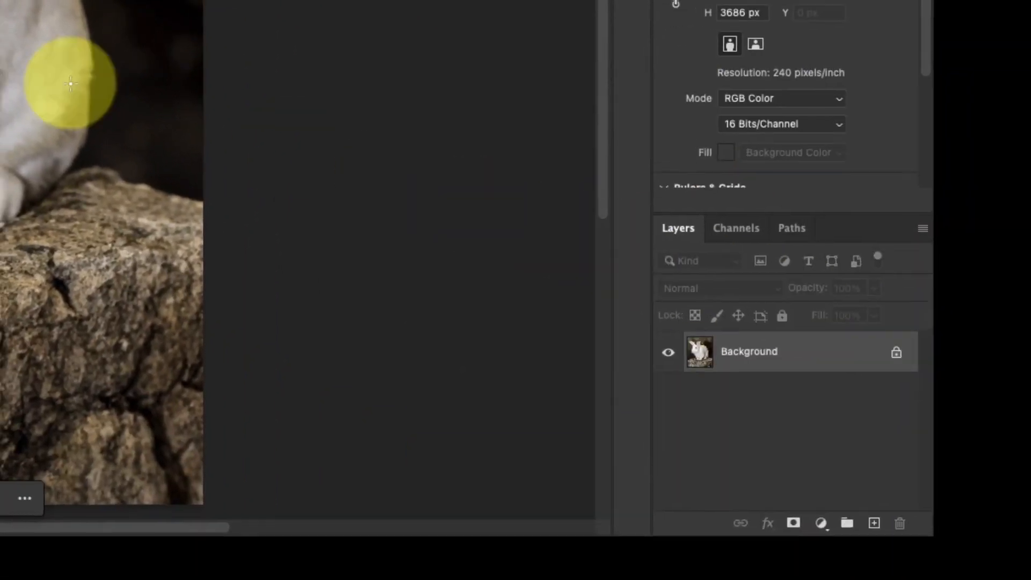
key(j)
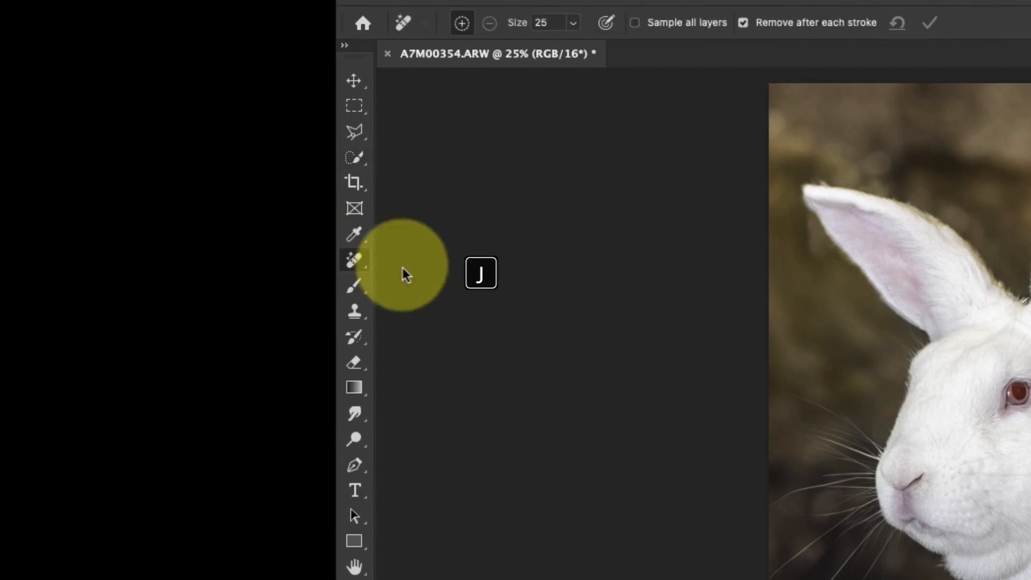
key(super+equal)
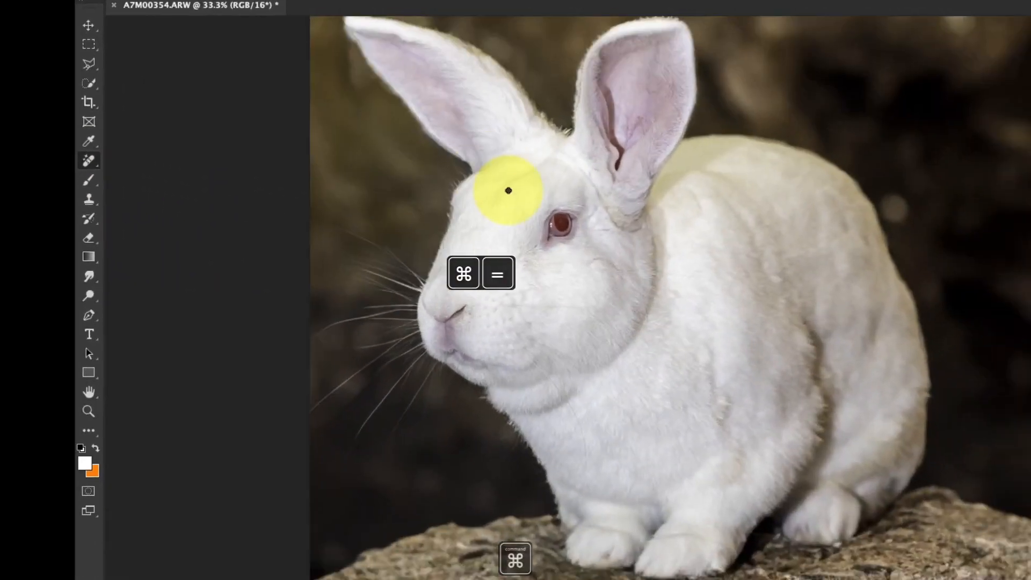
key(super+equal)
key(super+equal)
key(super+equal)
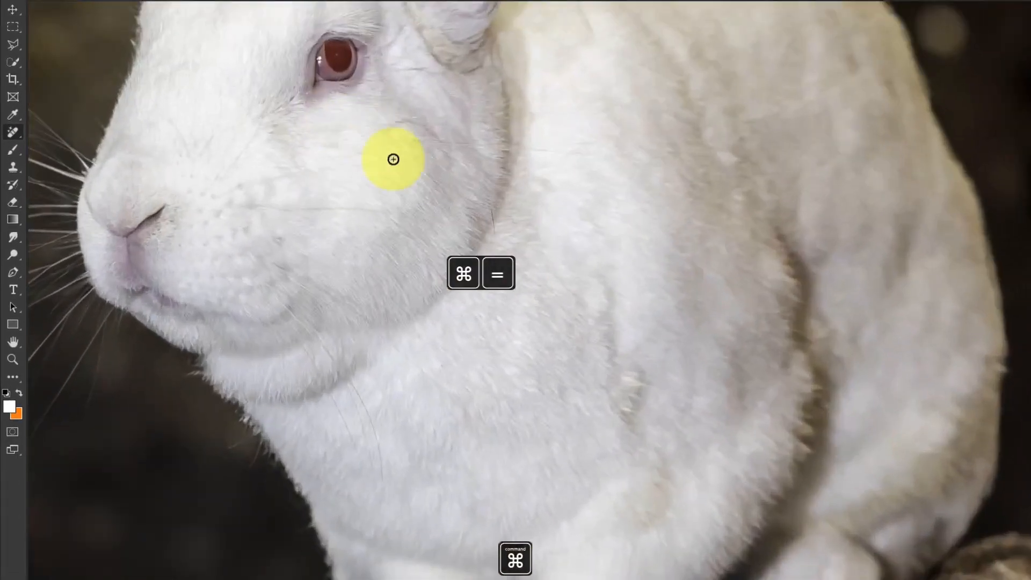
key(Home)
scroll(508, 191, down, 2)
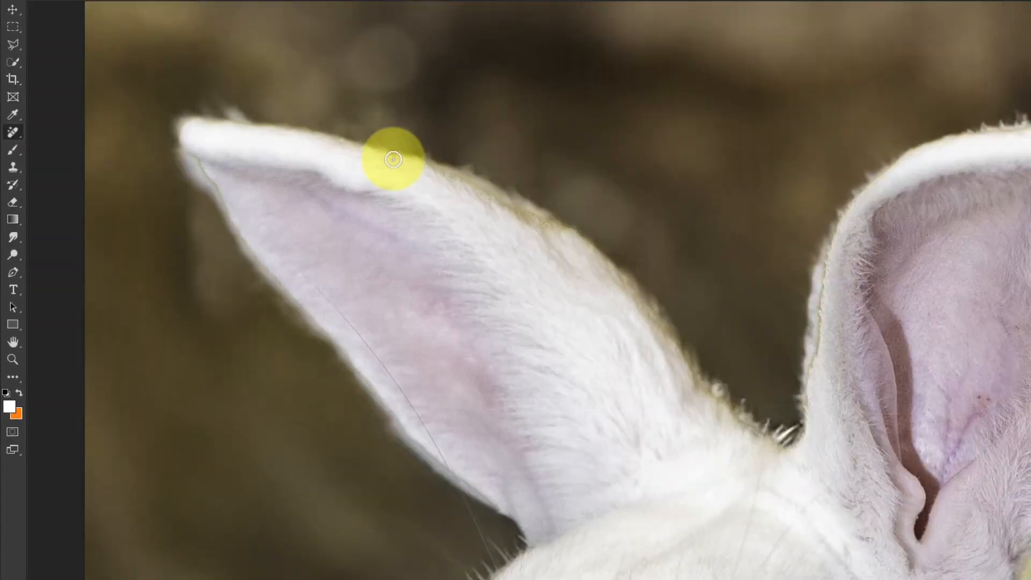
scroll(393, 159, down, 3)
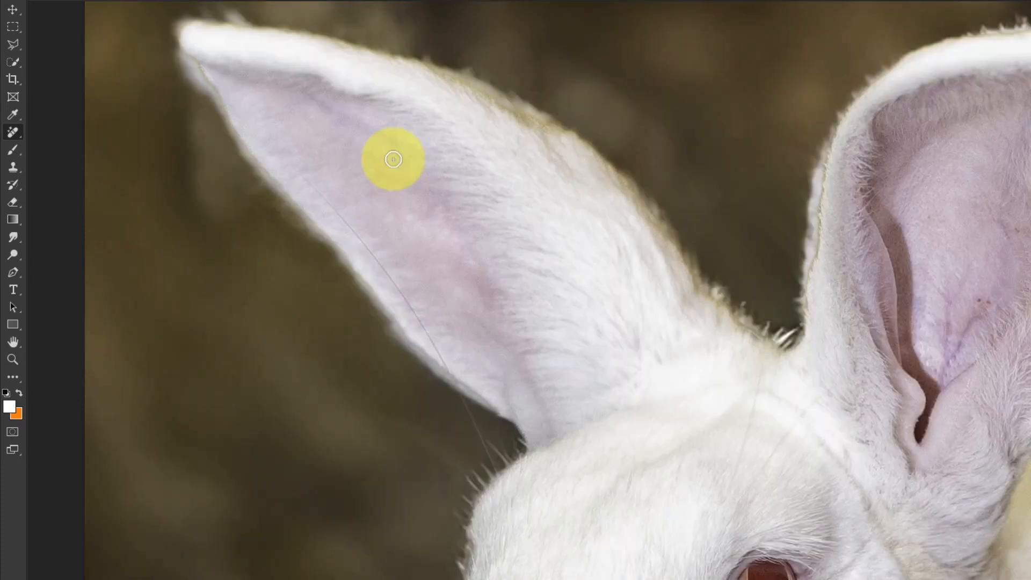
scroll(486, 388, down, 1)
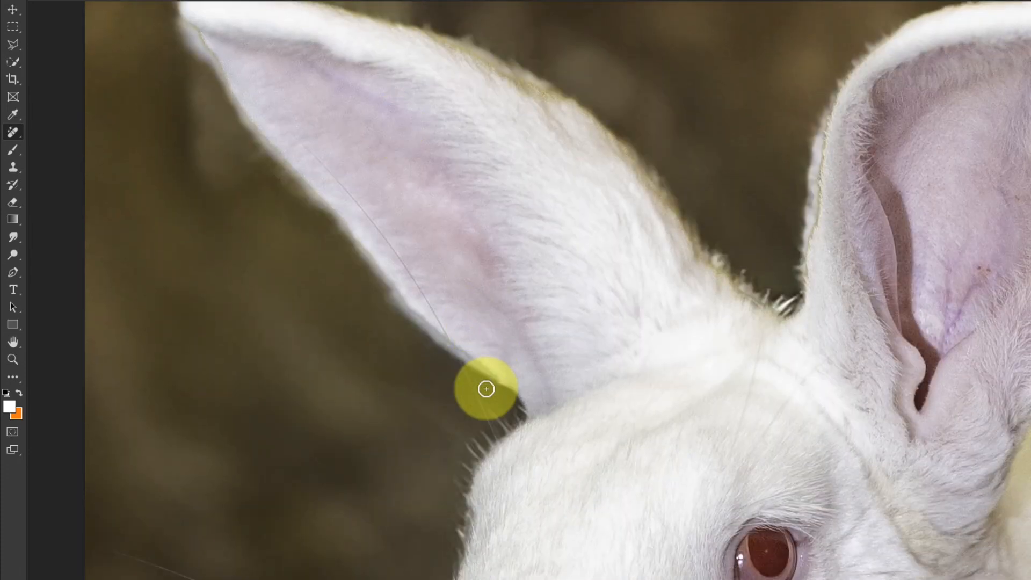
drag(487, 387, 384, 299)
drag(476, 376, 399, 320)
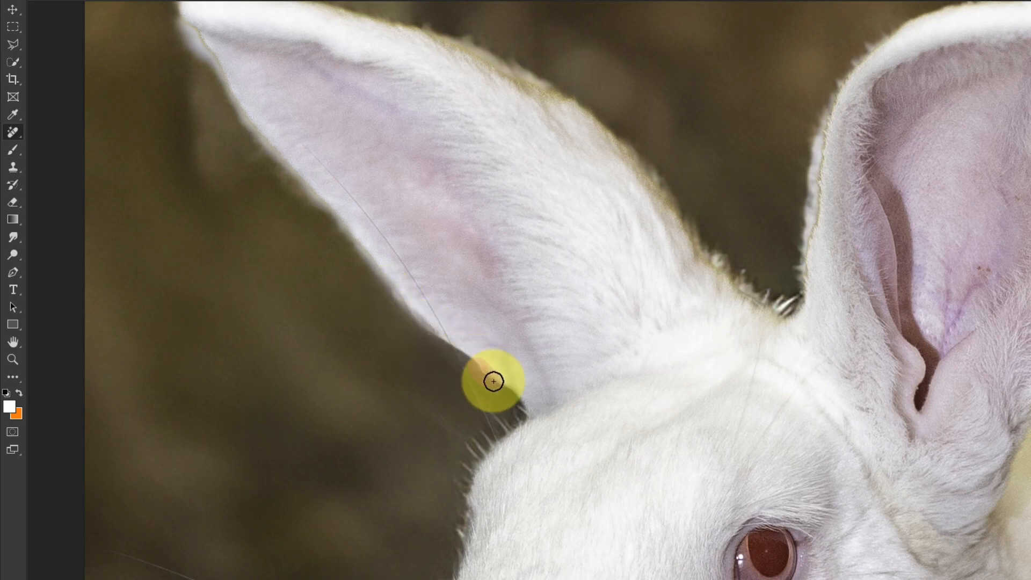
mouse_move(489, 382)
mouse_down()
mouse_move(509, 396)
mouse_move(476, 368)
mouse_up()
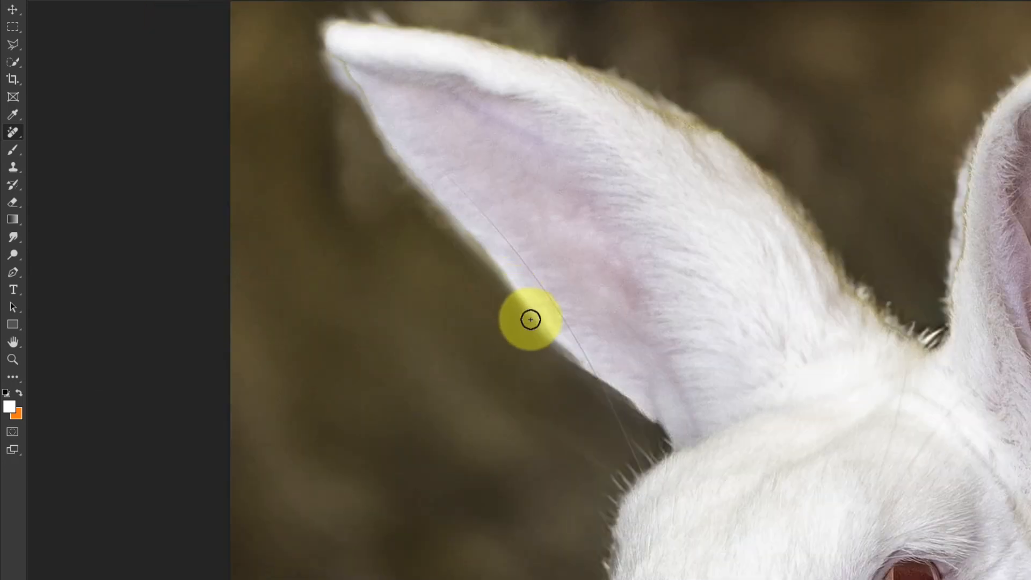
drag(530, 317, 554, 352)
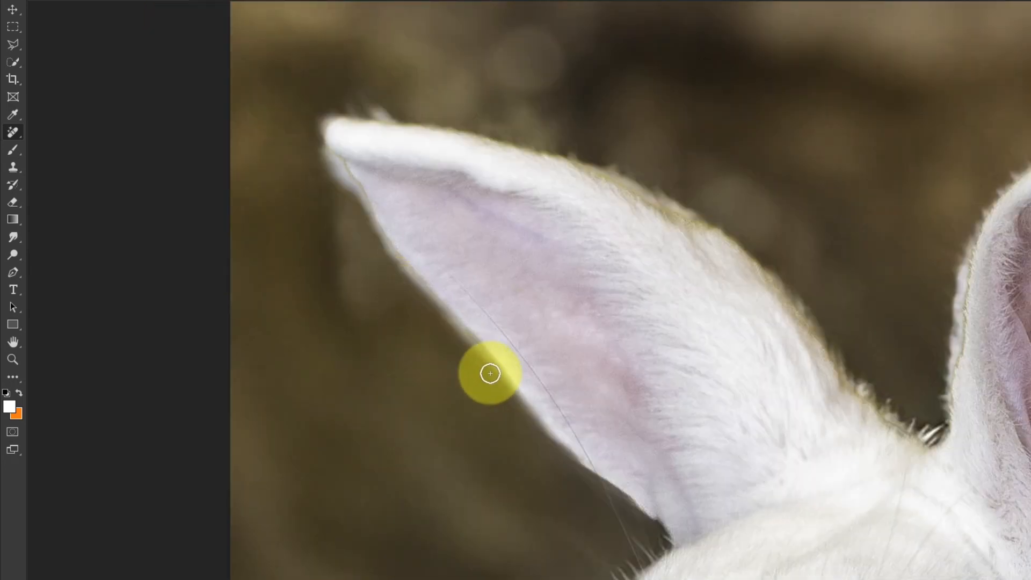
drag(490, 371, 432, 306)
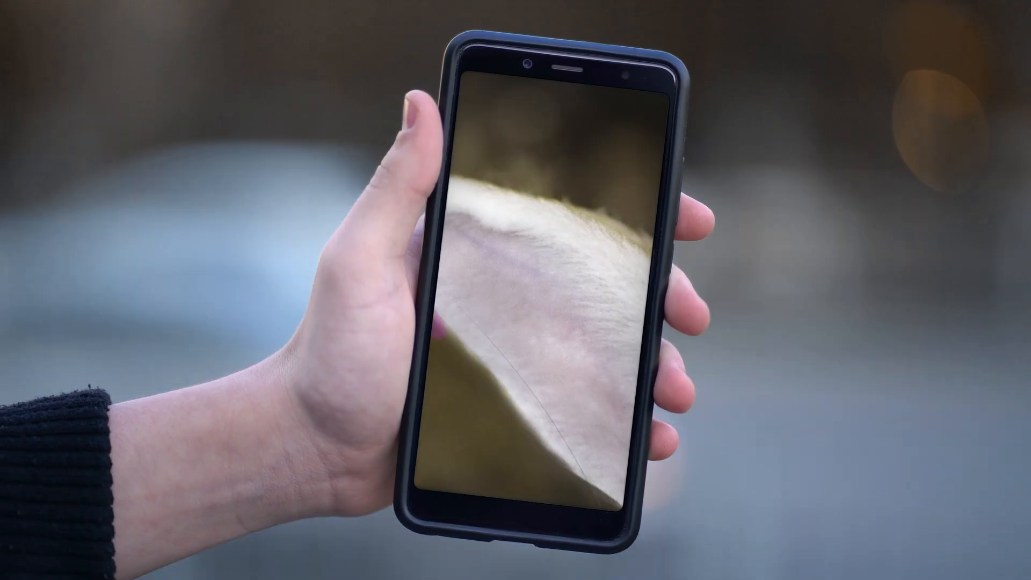
Remove the fringe along the left-hand ear's upper edge and the stray hairs in the gap between the ears
drag(479, 271, 546, 306)
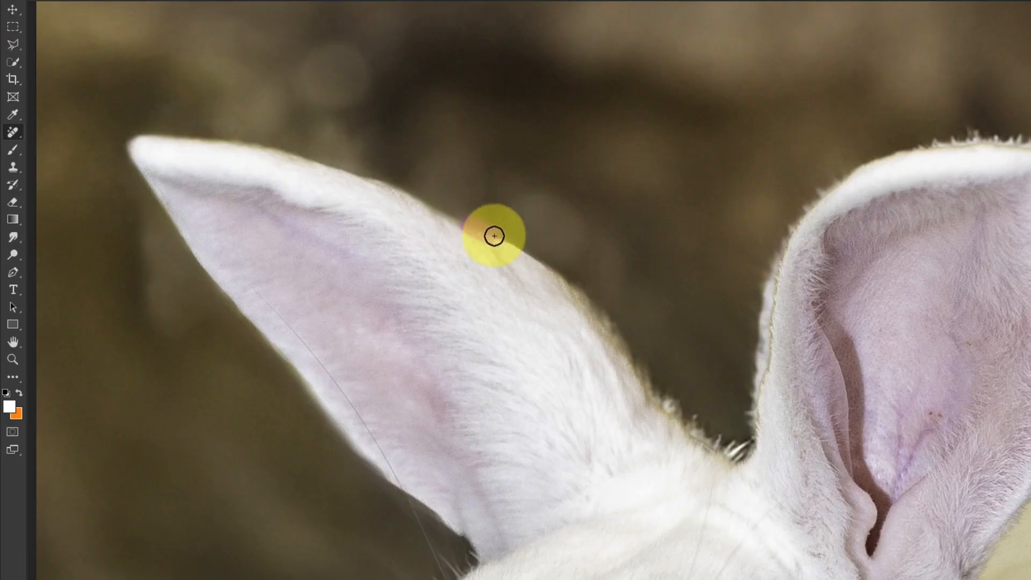
drag(490, 235, 557, 271)
scroll(558, 271, down, 1)
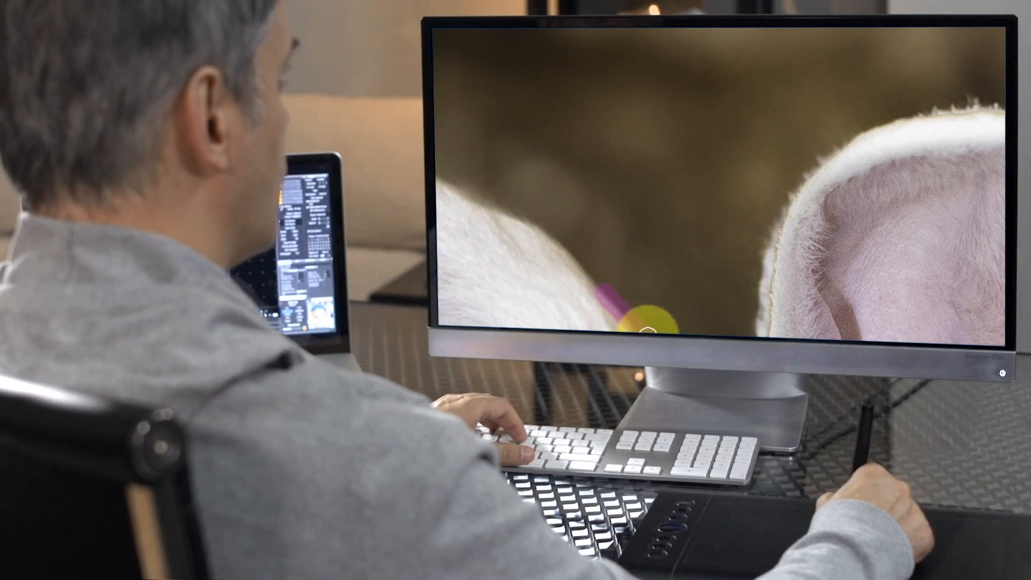
drag(648, 331, 665, 360)
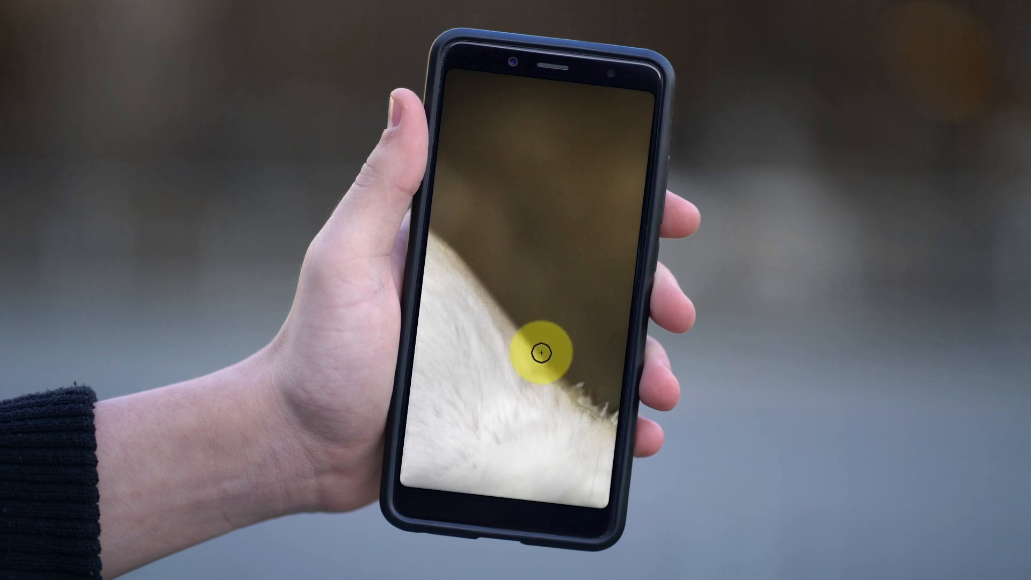
drag(566, 379, 603, 410)
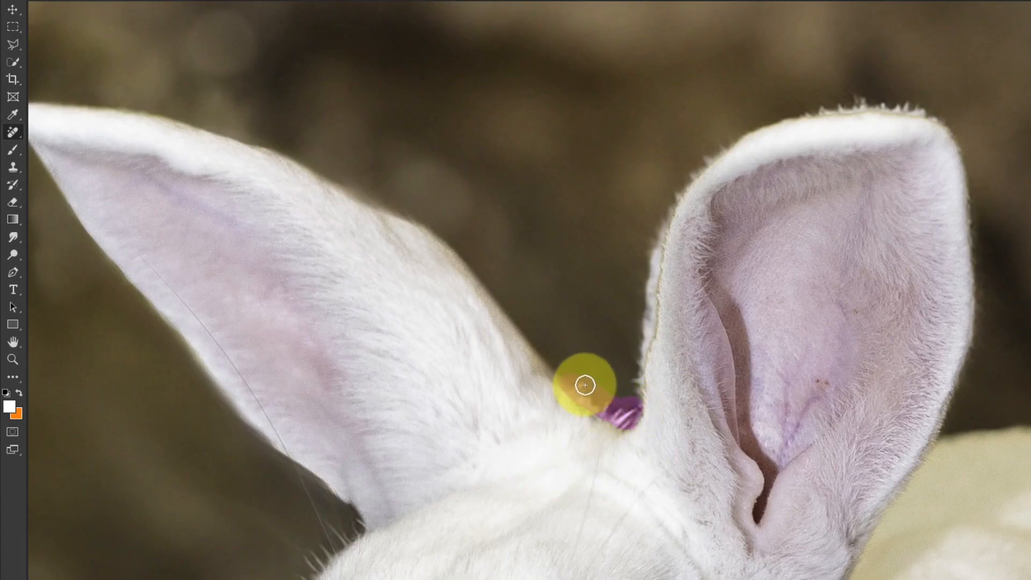
drag(585, 384, 585, 385)
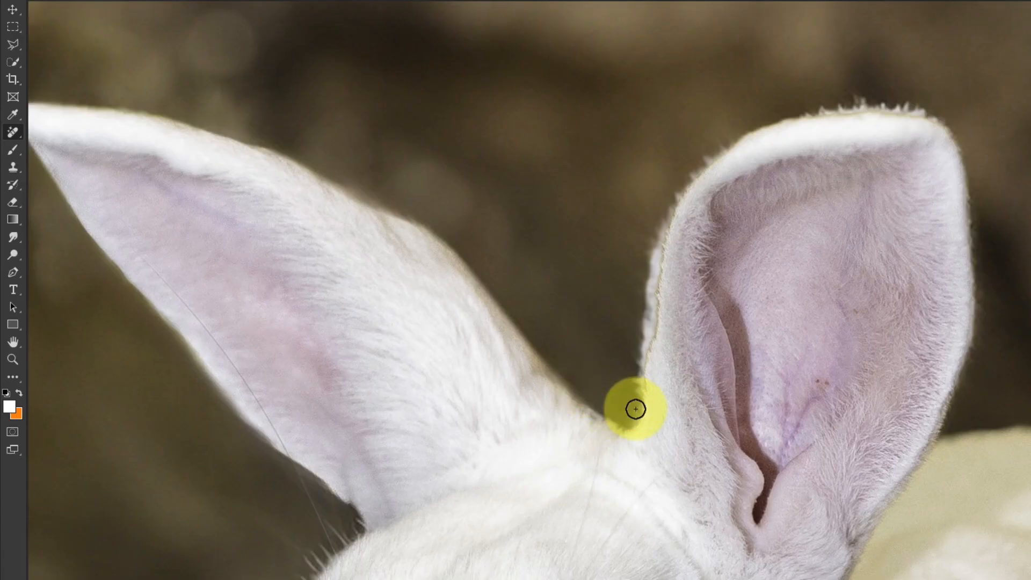
Clean the inner side and the top edge of the rabbit's right-hand ear with the Remove tool
drag(635, 409, 633, 336)
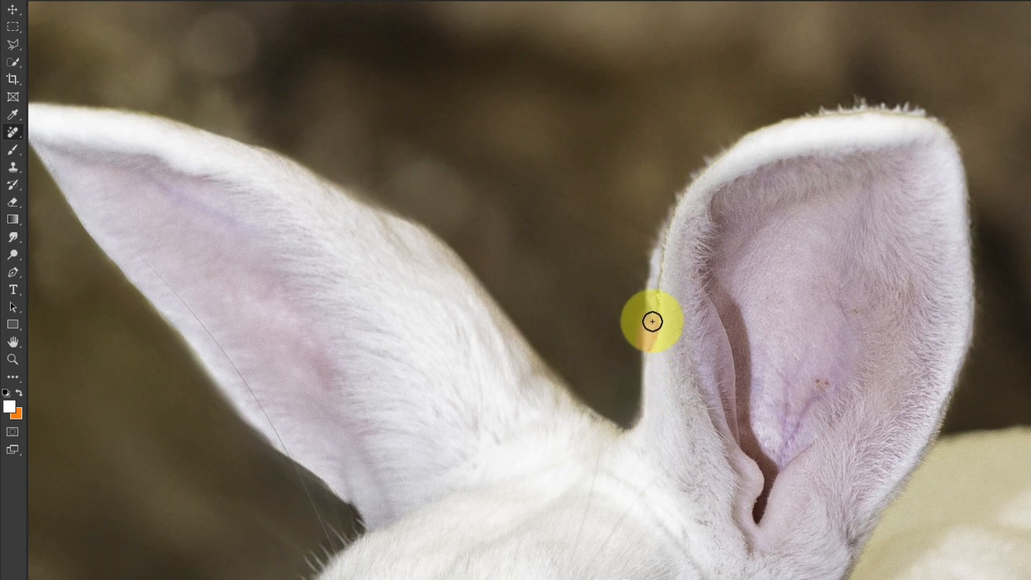
drag(639, 347, 664, 219)
click(652, 299)
scroll(642, 352, up, 1)
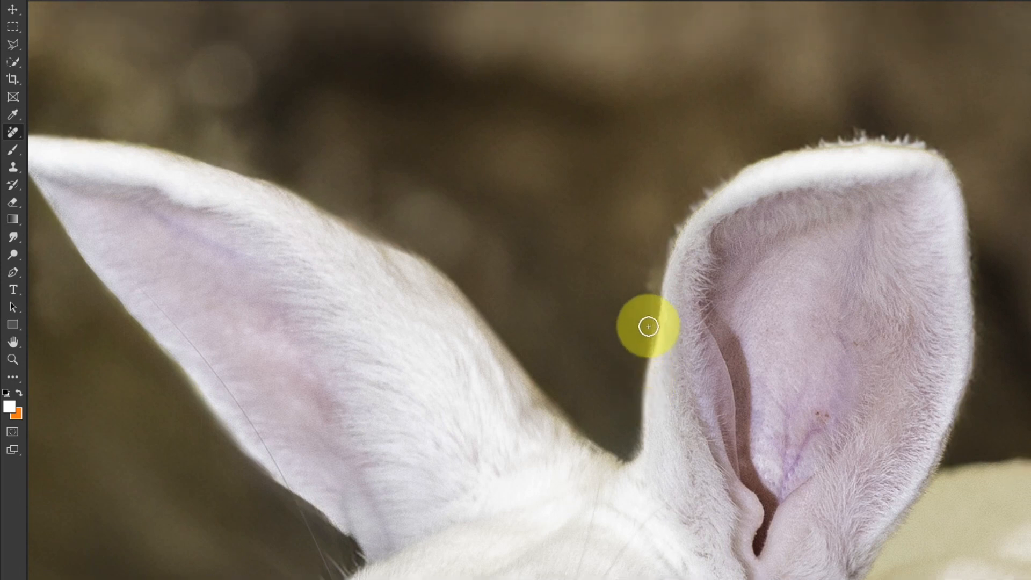
mouse_move(665, 246)
mouse_down()
mouse_move(686, 199)
mouse_move(748, 157)
mouse_up()
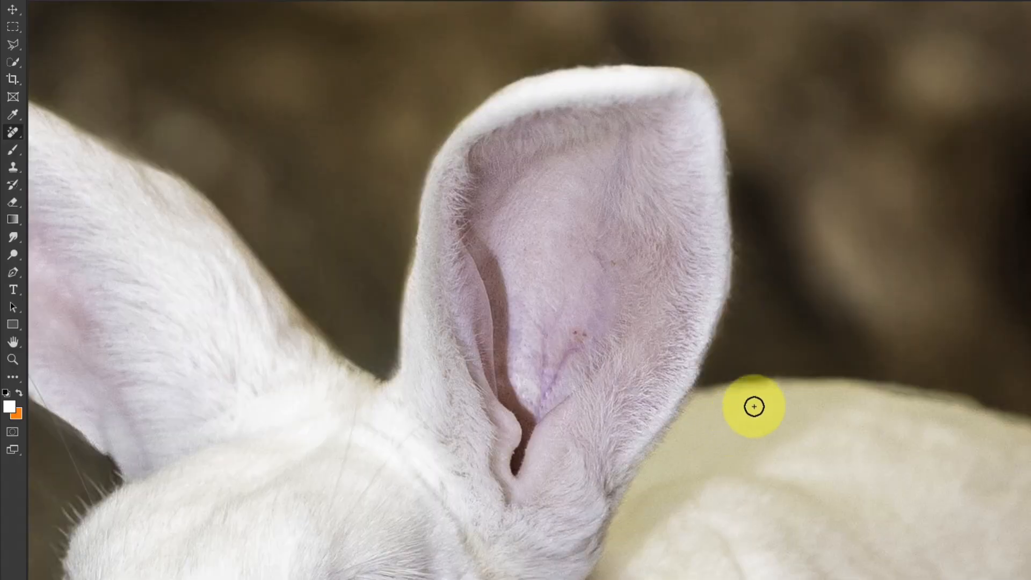
Remove the fringe along the rabbit's back, from behind the ear down to the rump
scroll(805, 354, down, 2)
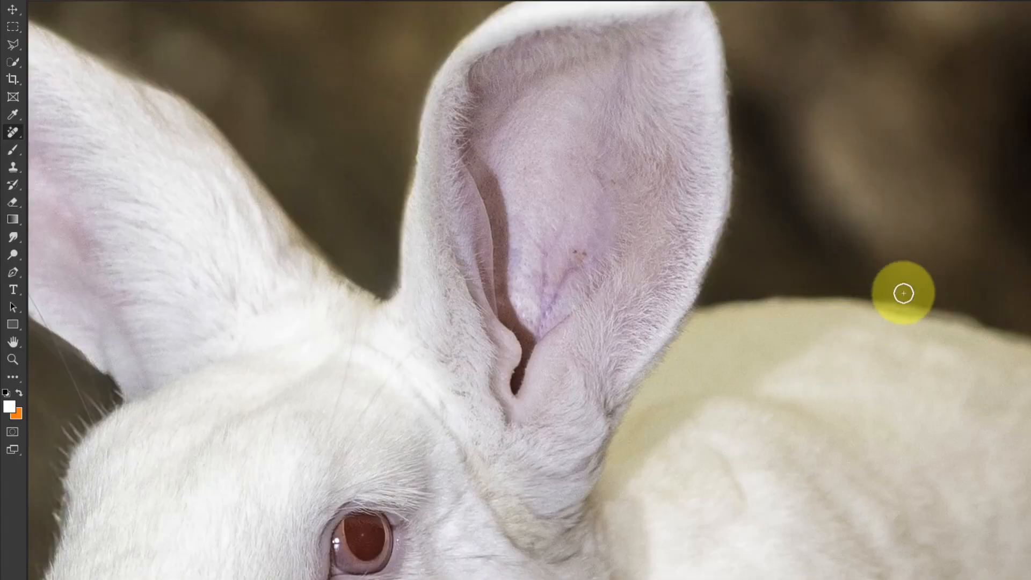
scroll(903, 293, right, 3)
drag(679, 293, 842, 343)
drag(613, 288, 557, 290)
scroll(803, 434, right, 4)
scroll(802, 271, down, 4)
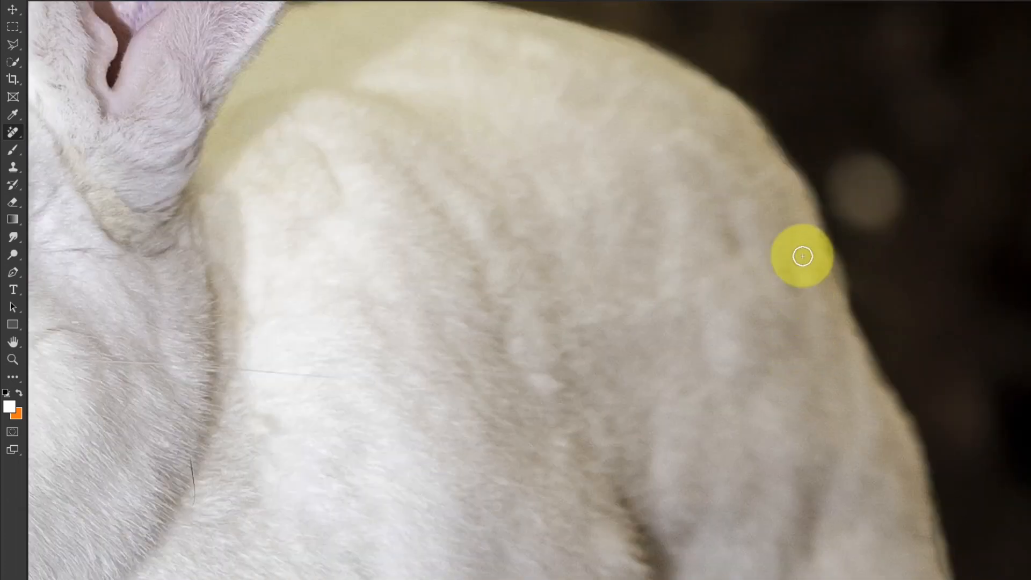
drag(804, 175, 829, 239)
scroll(875, 295, down, 4)
drag(909, 298, 923, 376)
scroll(792, 465, down, 8)
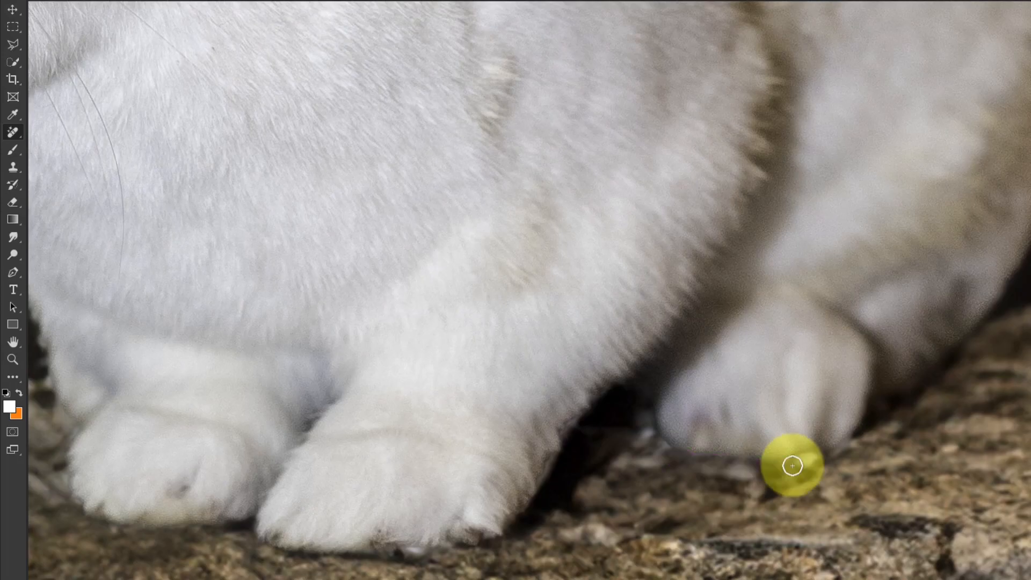
Clean the edges where the rabbit's hind paw and front paw meet the stone
drag(792, 466, 824, 463)
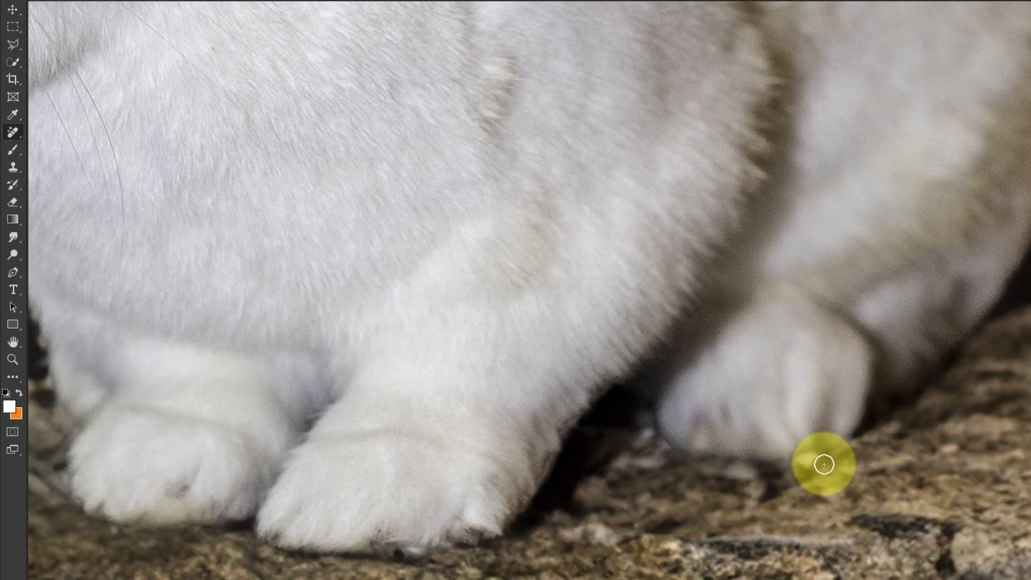
scroll(852, 444, left, 4)
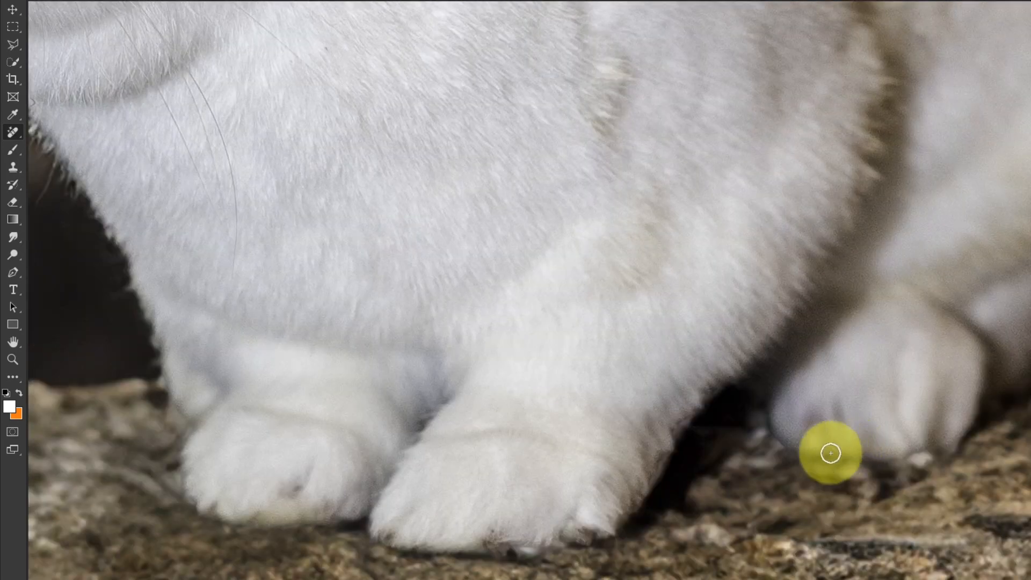
scroll(606, 527, left, 4)
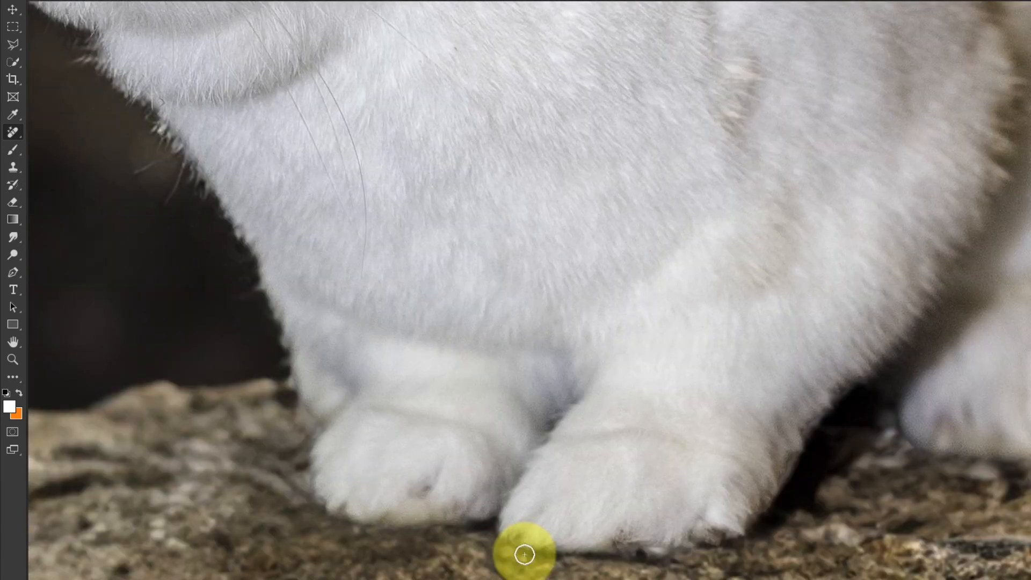
drag(524, 554, 671, 553)
Remove the stray hairs and rough fringe under the chin and down the chest, enlarging the Remove tool brush
scroll(450, 429, left, 15)
scroll(450, 429, up, 4)
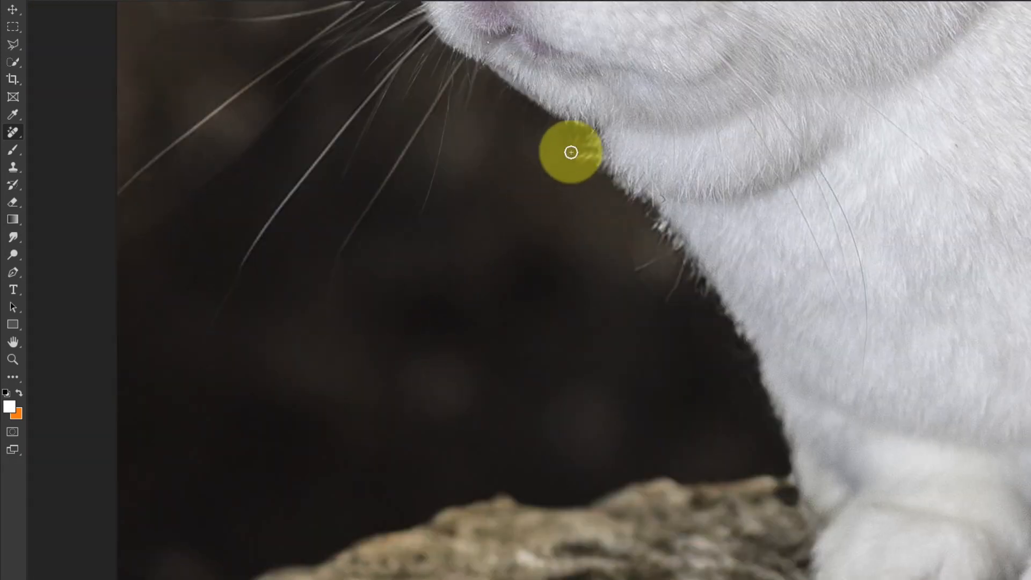
drag(575, 161, 589, 148)
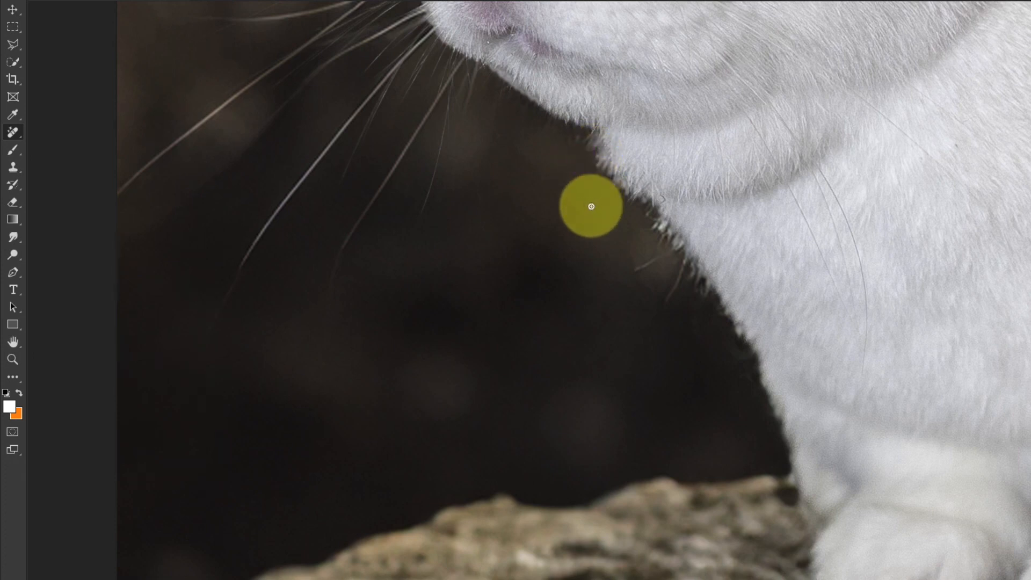
key(bracketright)
key(bracketright)
key(bracketright)
drag(585, 144, 619, 200)
drag(586, 146, 636, 201)
mouse_move(679, 263)
mouse_down()
mouse_move(668, 307)
mouse_move(670, 286)
mouse_up()
mouse_move(680, 248)
mouse_down()
mouse_move(736, 359)
mouse_move(727, 329)
mouse_move(734, 338)
mouse_up()
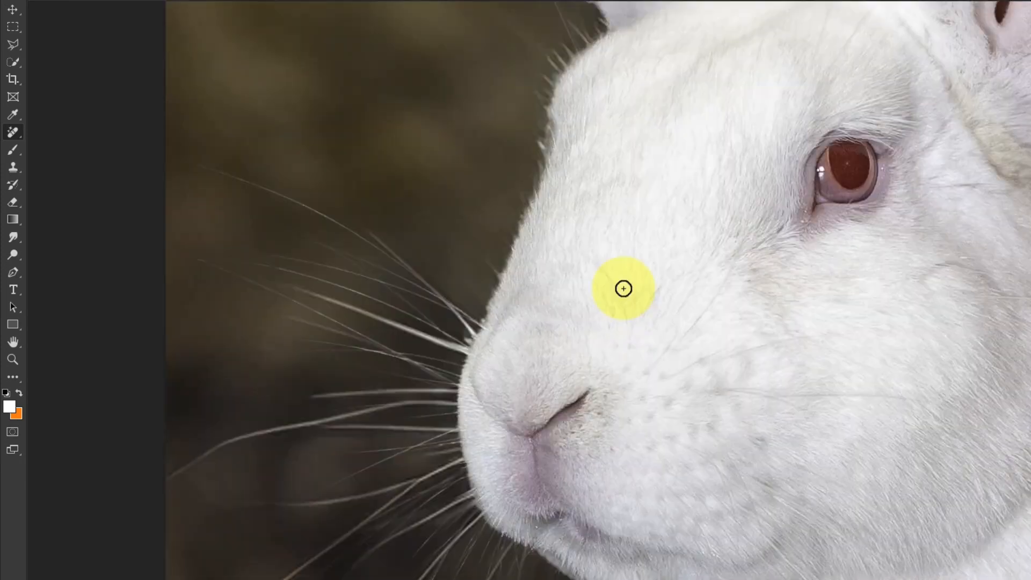
Examine the rabbit's face, ears and body up close for remaining flaws, and check the whole image
scroll(511, 278, right, 3)
scroll(467, 274, up, 5)
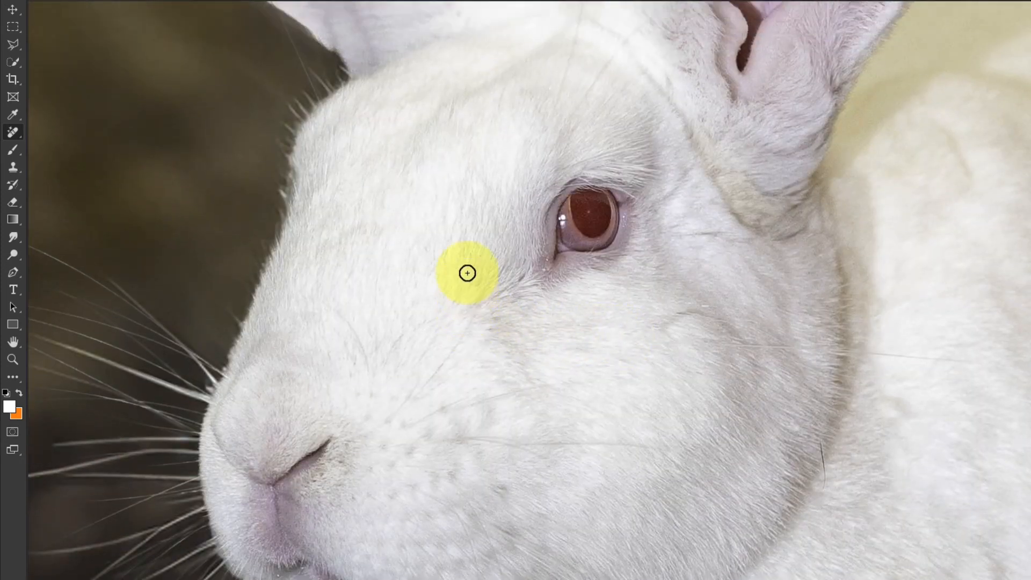
scroll(467, 273, left, 3)
scroll(467, 272, up, 2)
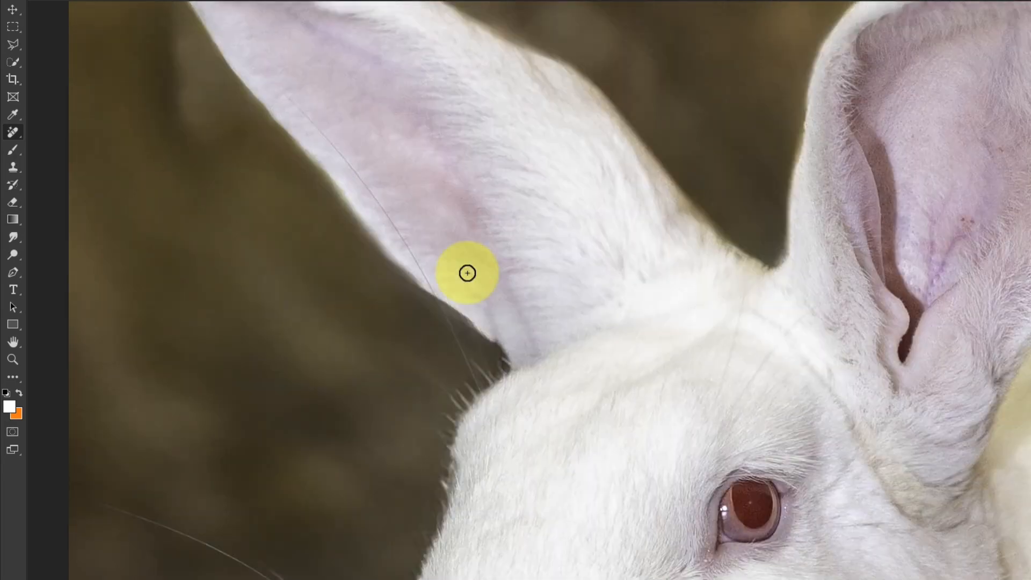
scroll(735, 258, right, 4)
scroll(646, 326, left, 5)
scroll(646, 326, down, 10)
scroll(646, 327, right, 12)
key(super+minus)
key(super+minus)
key(super+minus)
key(super+minus)
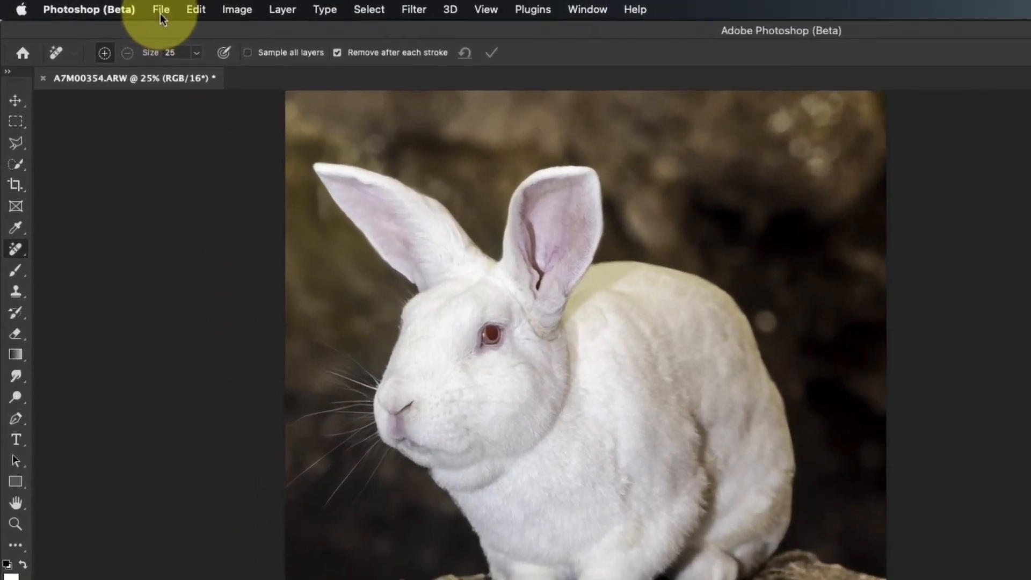
Save the retouched rabbit image
click(161, 10)
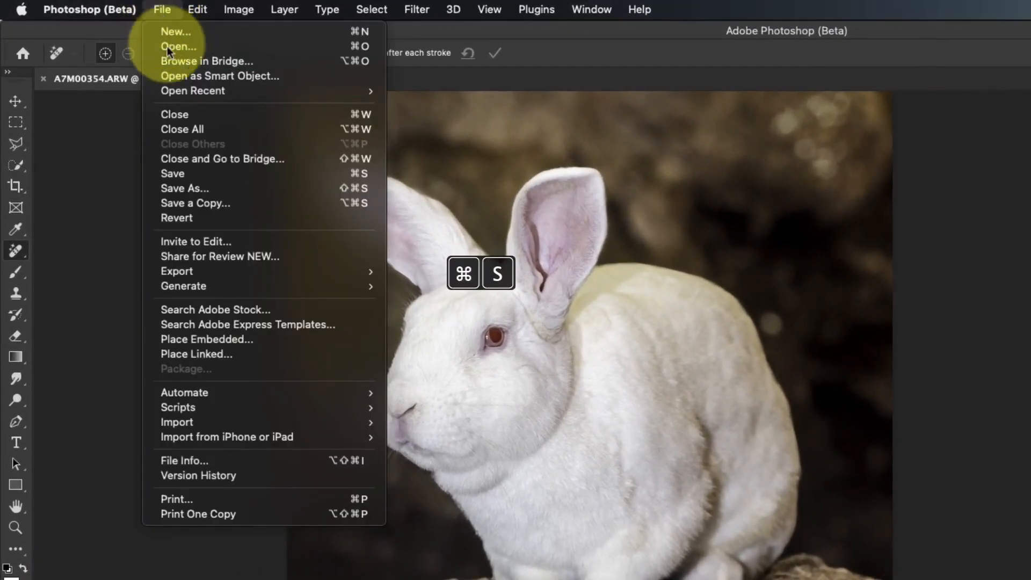
click(191, 171)
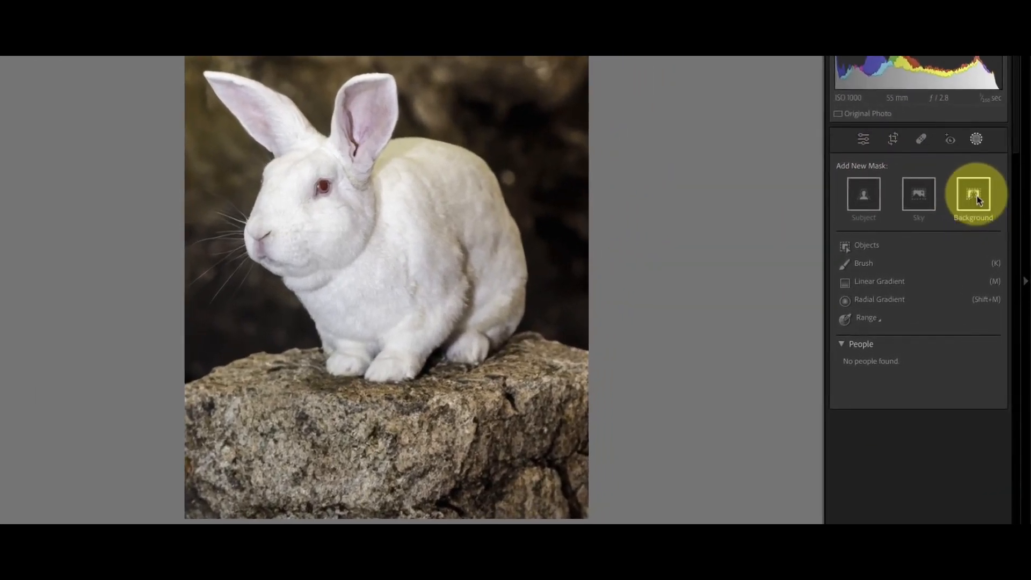
In Lightroom, add a Background mask to the rabbit photo and set the mask's Temp to -26
click(977, 196)
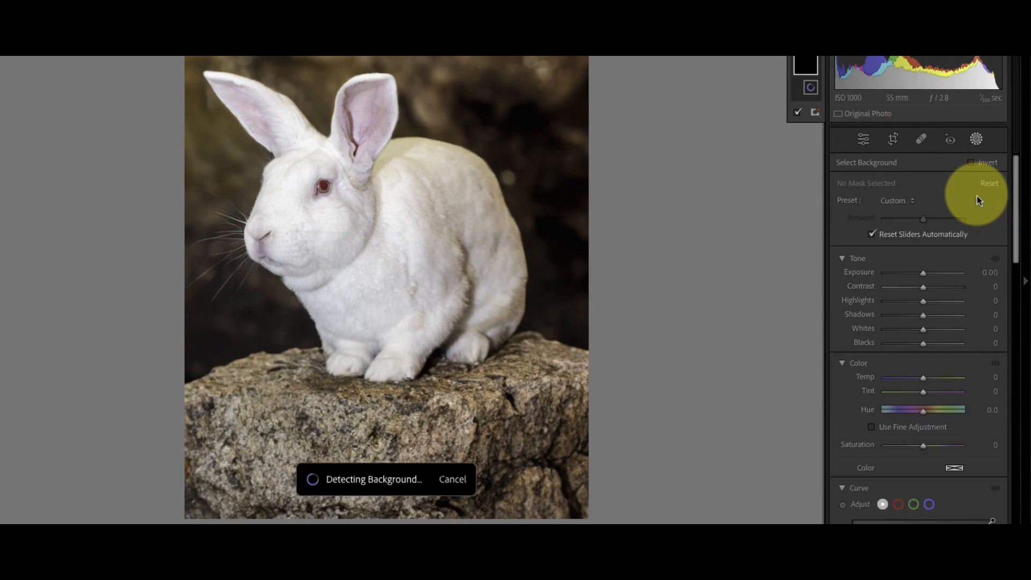
drag(994, 379, 977, 407)
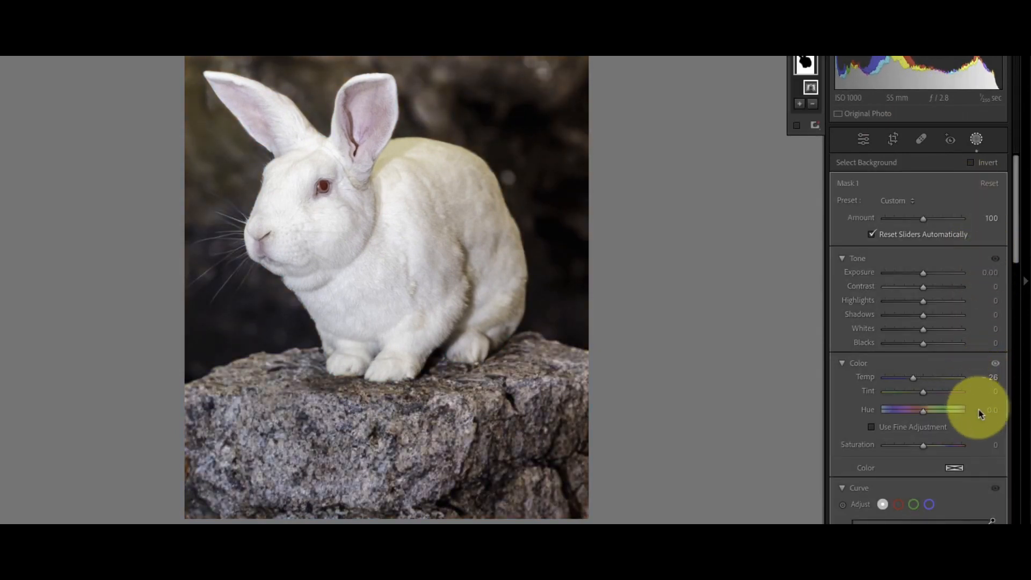
Set the background mask's Temp to -20 and Saturation to -40, comparing the photo with and without the mask's color adjustments
drag(990, 451, 993, 376)
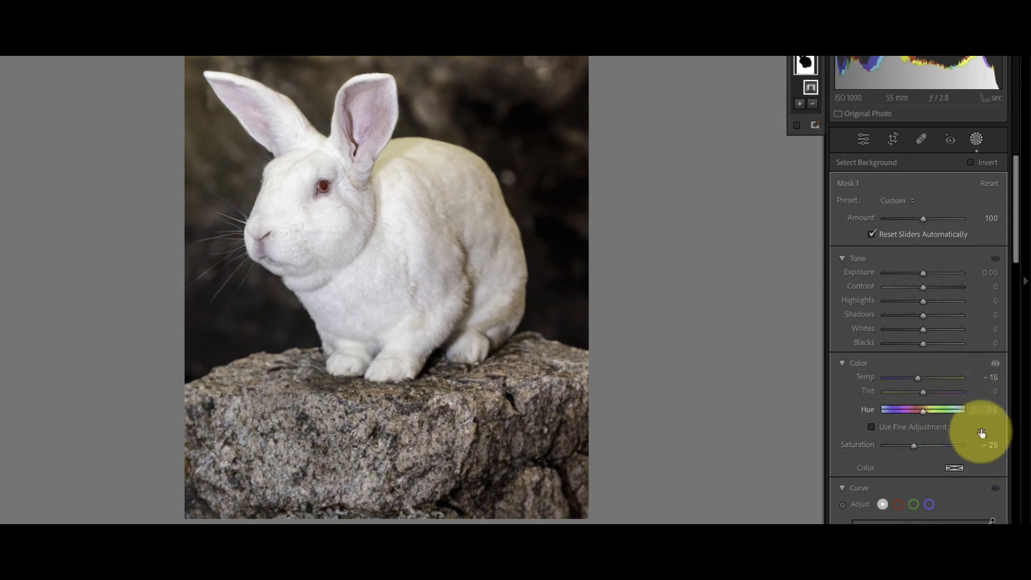
click(996, 364)
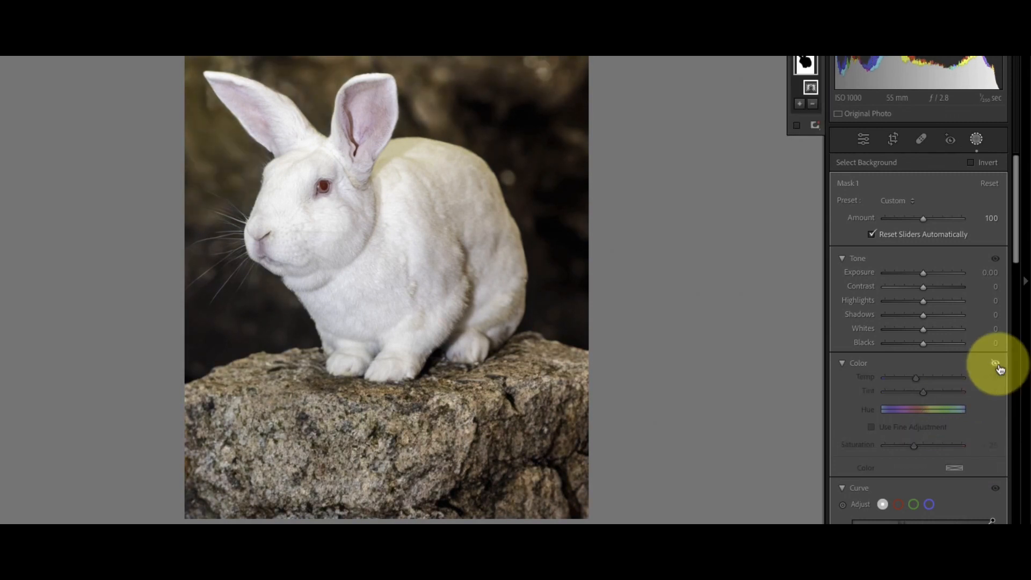
click(996, 366)
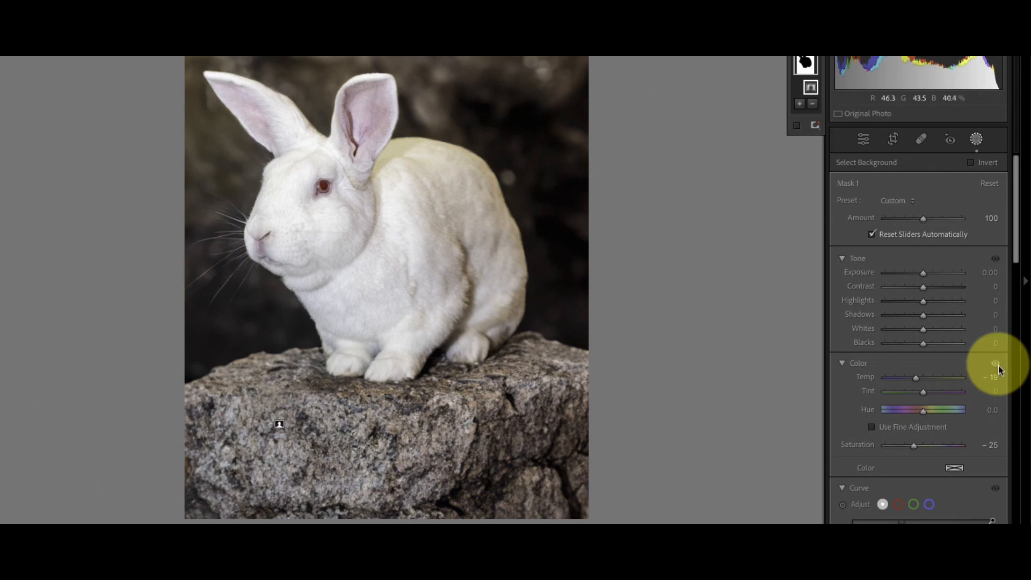
click(998, 365)
click(997, 364)
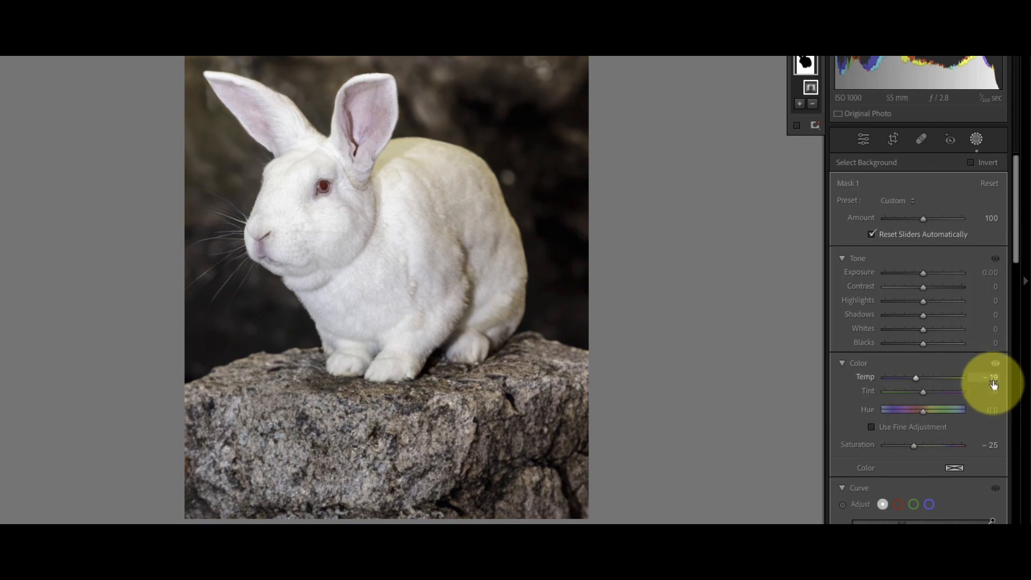
drag(923, 380, 923, 380)
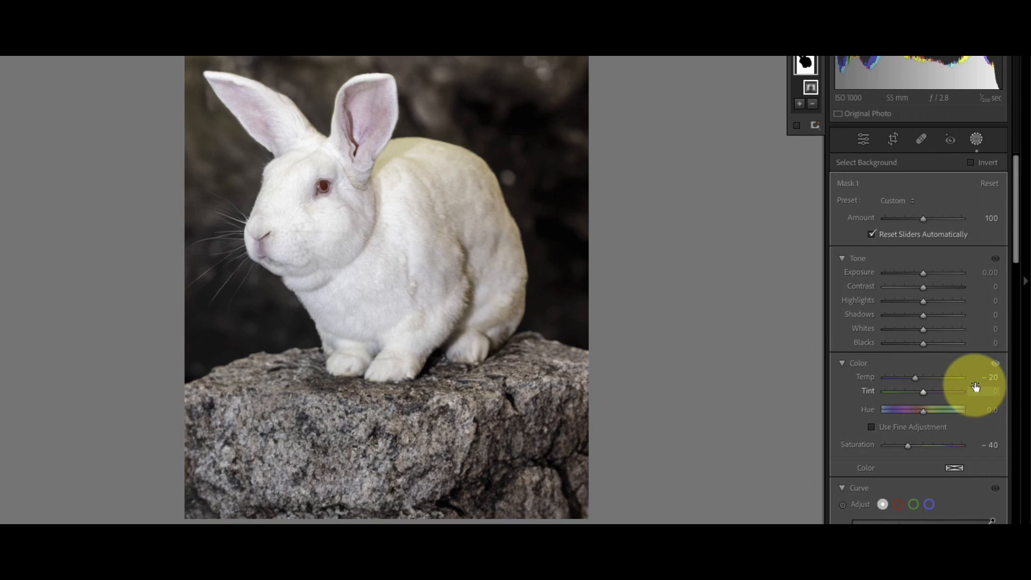
Leave masking, add a Highlight Priority post-crop vignette with Amount -15 to the whole photo, and check the image without the side panels
click(863, 139)
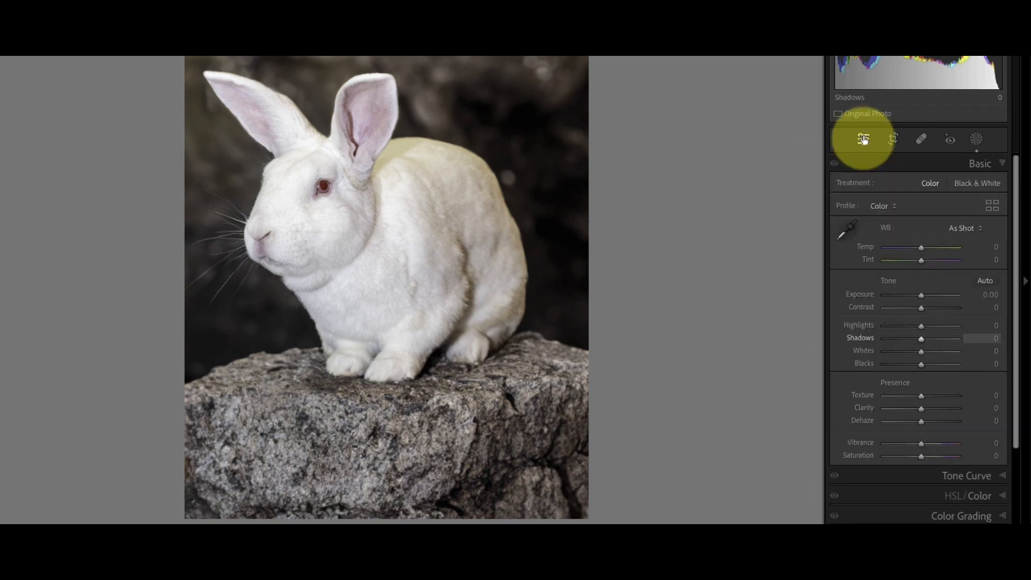
scroll(923, 371, down, 3)
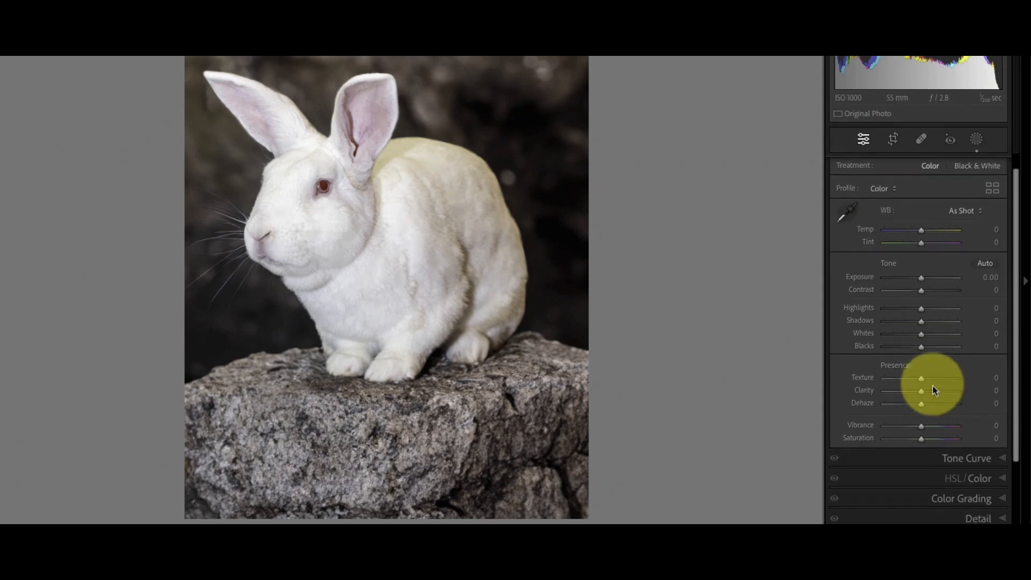
scroll(945, 446, down, 2)
scroll(956, 505, down, 3)
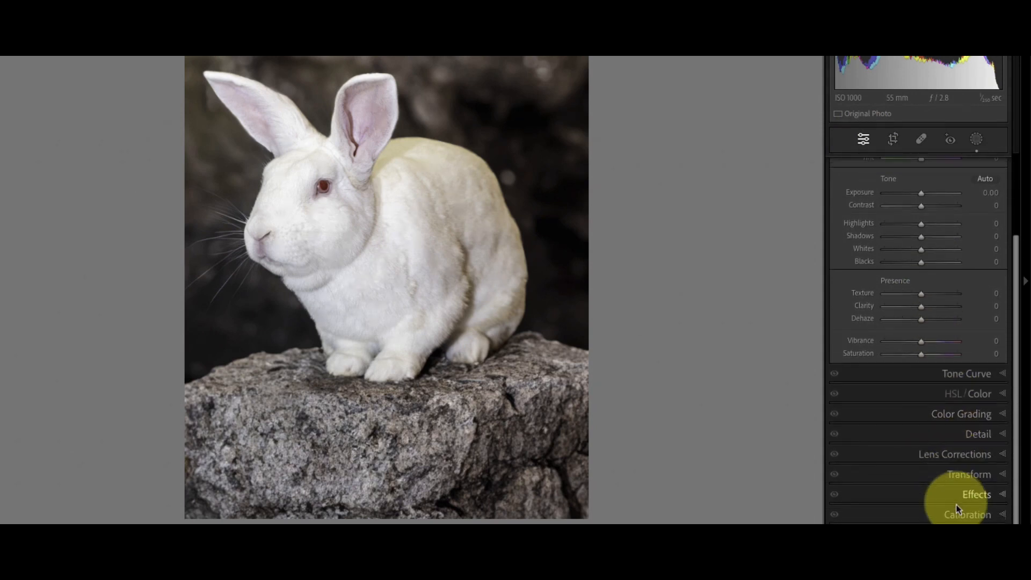
click(955, 500)
drag(978, 351, 974, 352)
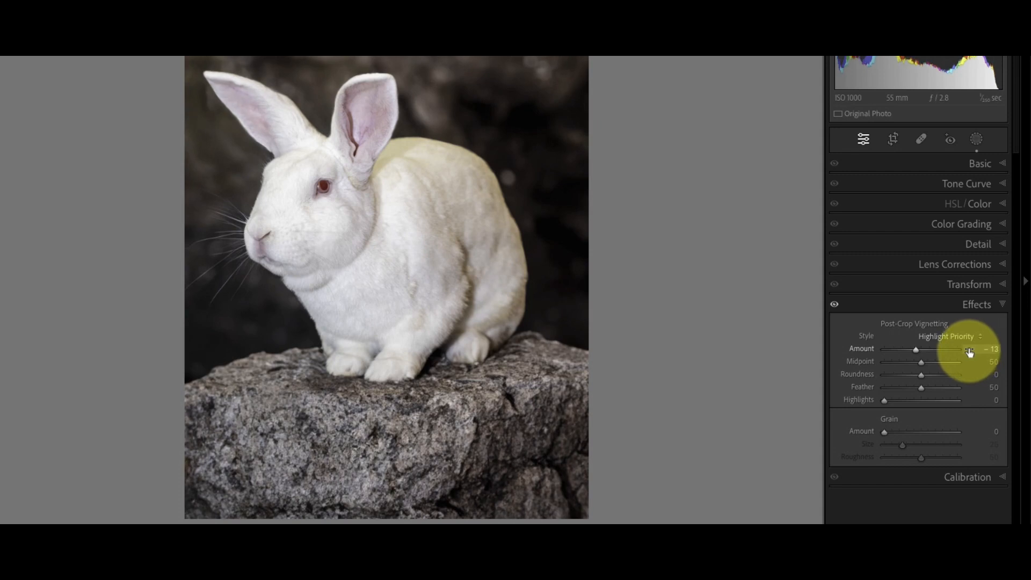
key(shift+Tab)
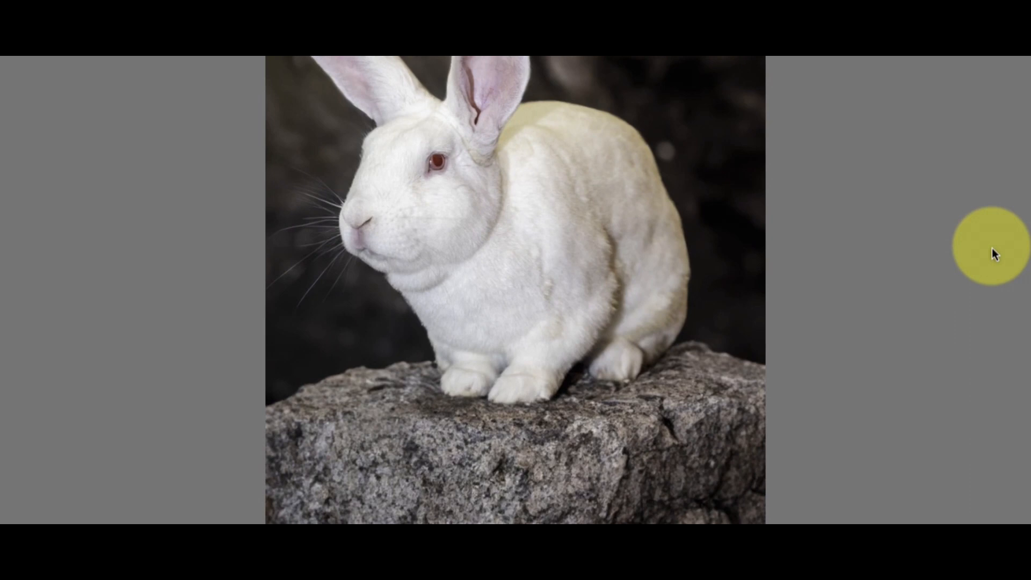
key(shift+Tab)
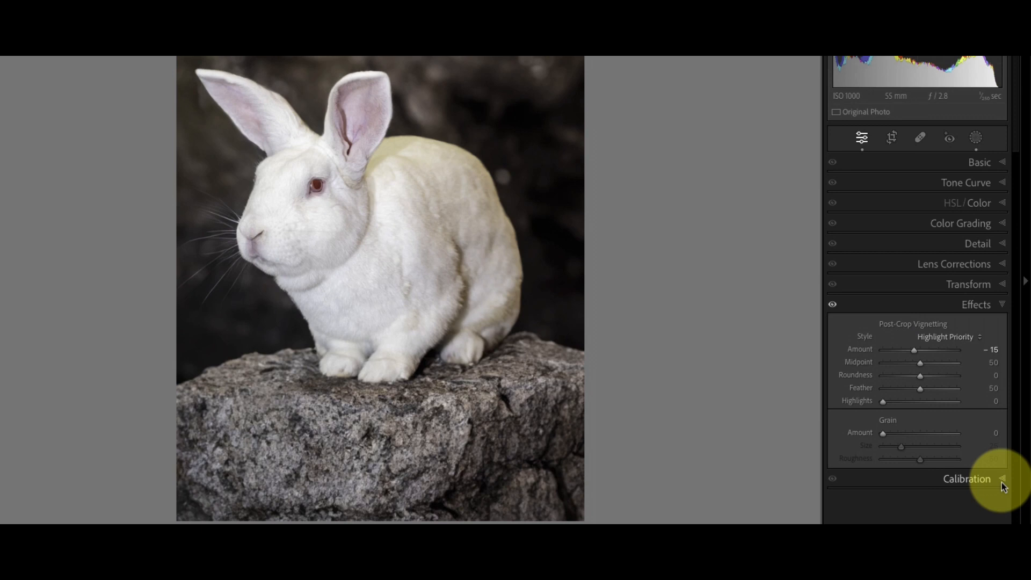
Desaturate the yellowish fur on the rabbit's back with the HSL targeted adjustment, setting Orange saturation to -42 and Yellow to -6
click(978, 287)
click(982, 265)
click(984, 265)
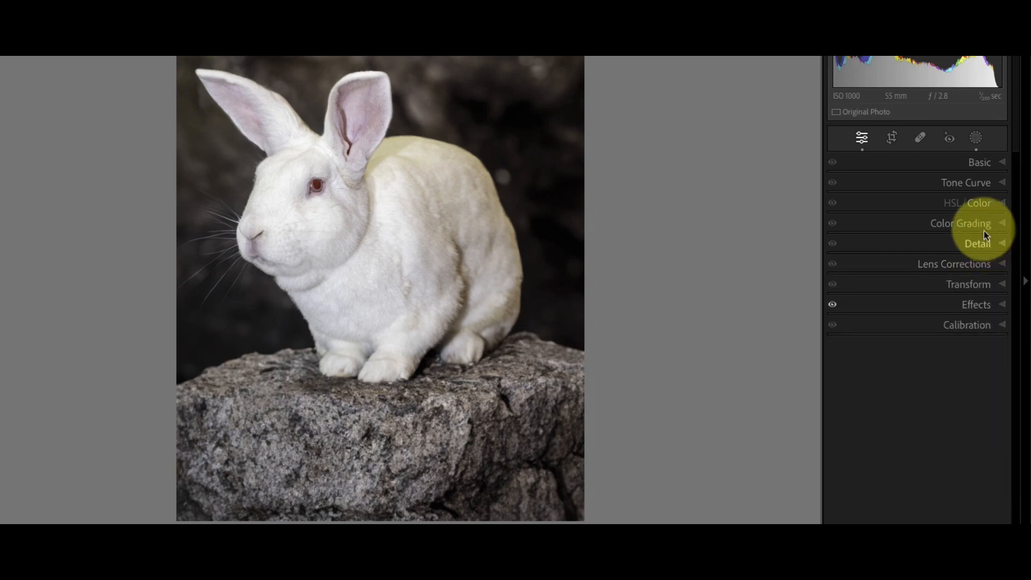
click(924, 204)
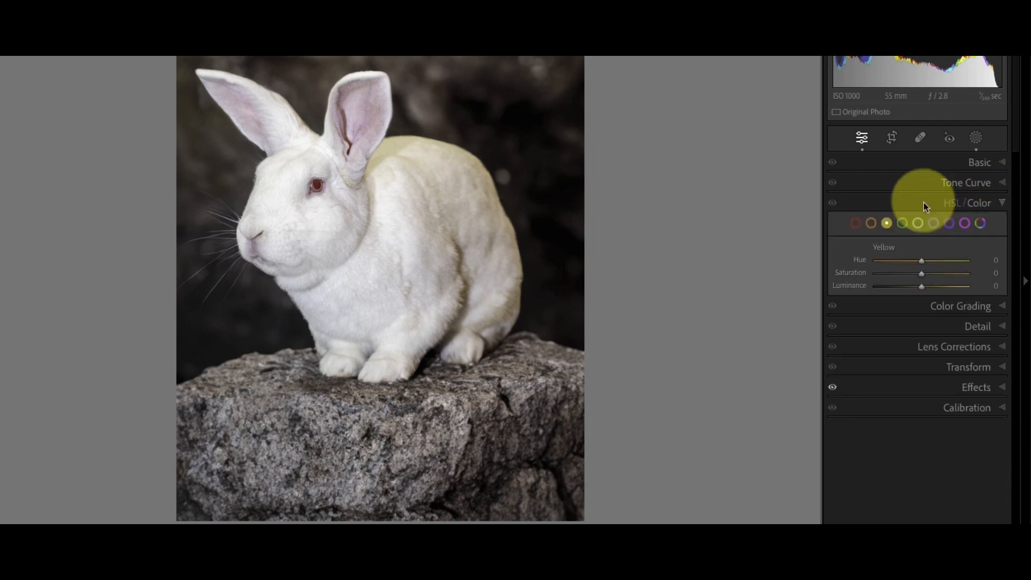
click(951, 204)
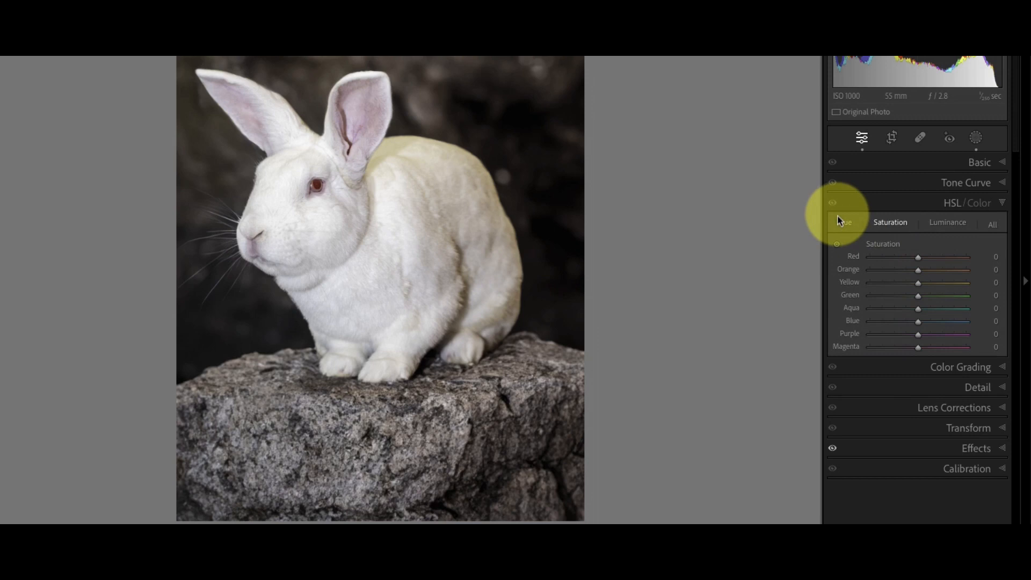
click(836, 246)
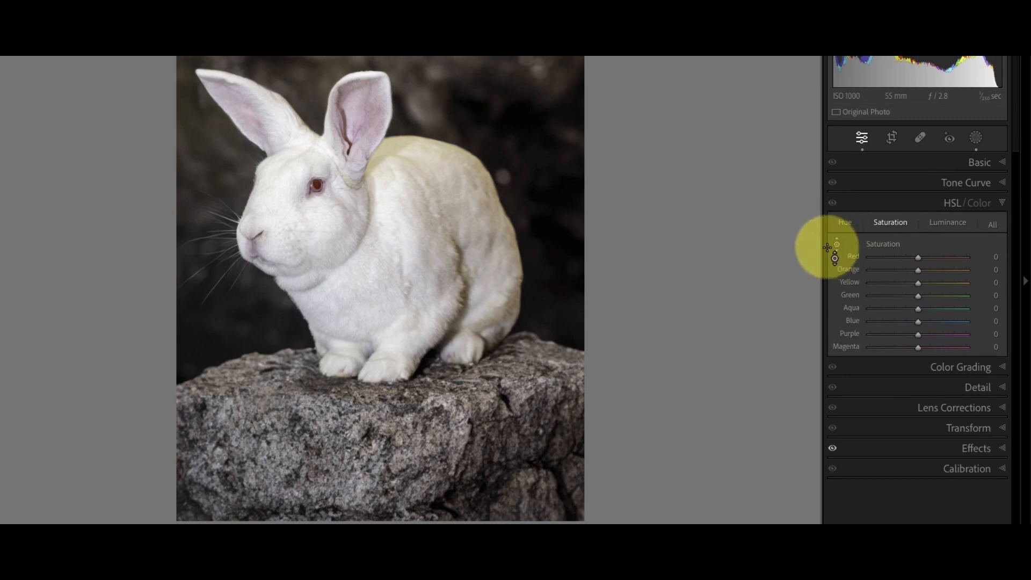
mouse_move(451, 209)
mouse_down()
mouse_move(451, 235)
mouse_move(454, 199)
mouse_up()
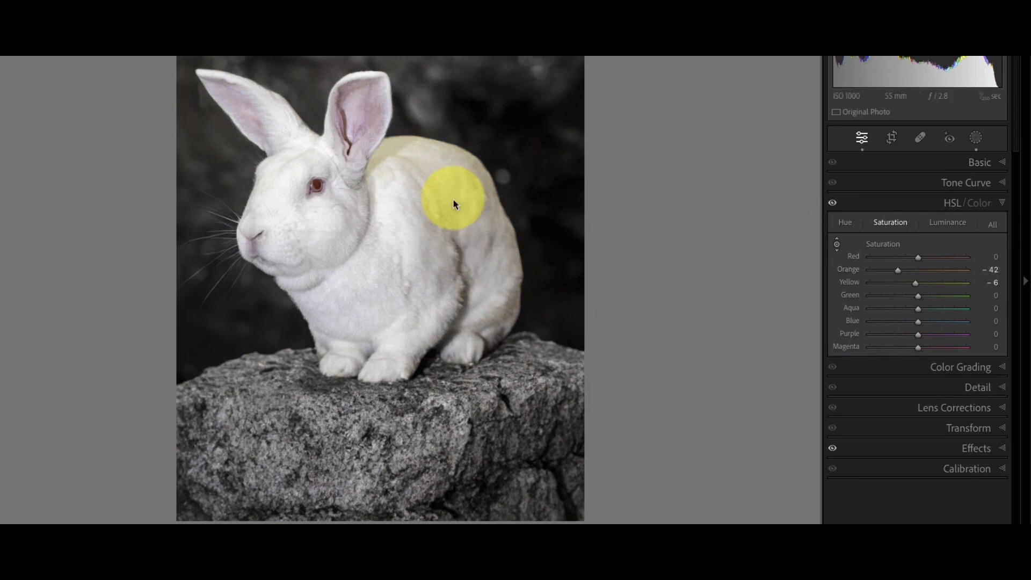
click(975, 138)
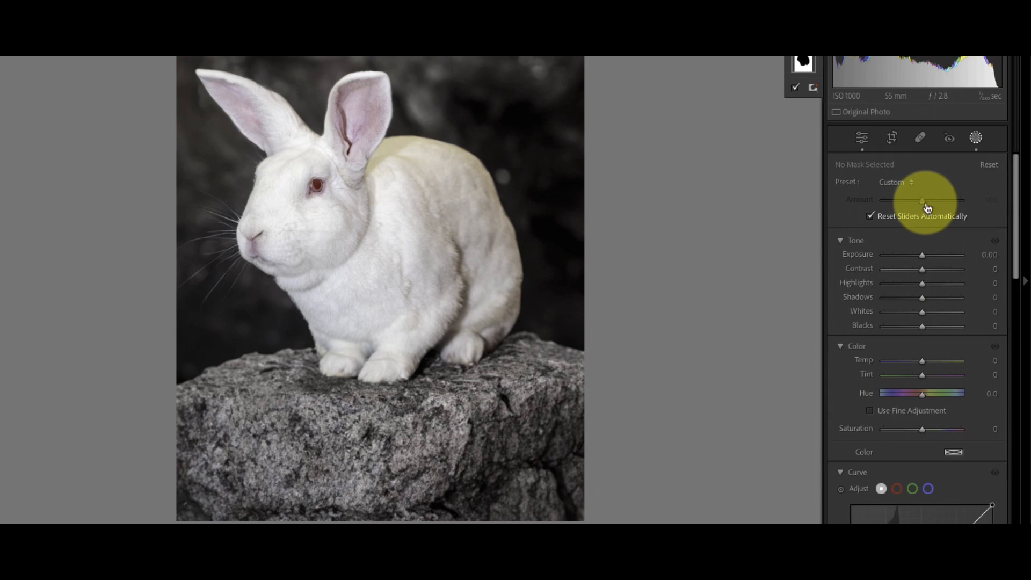
click(861, 144)
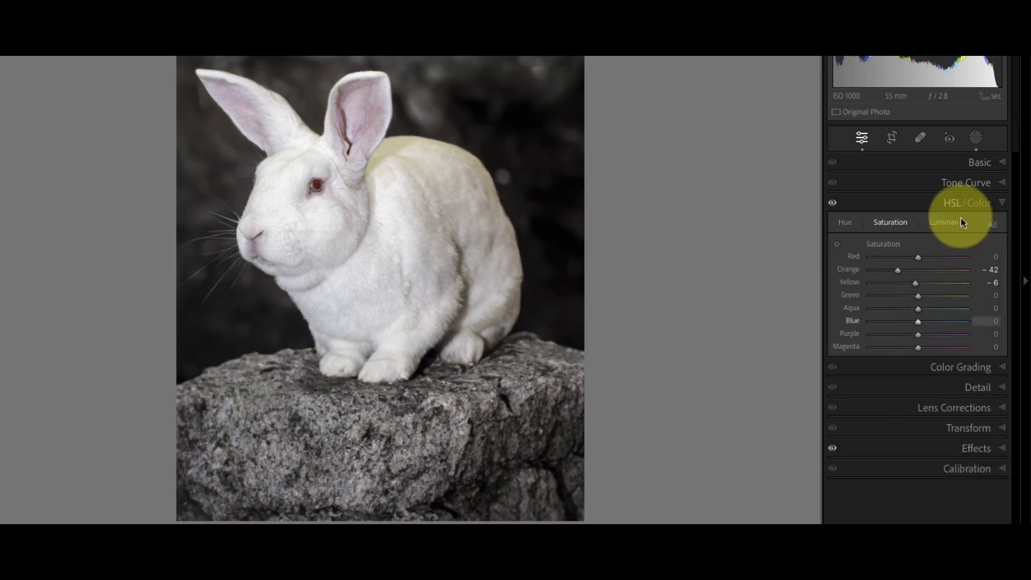